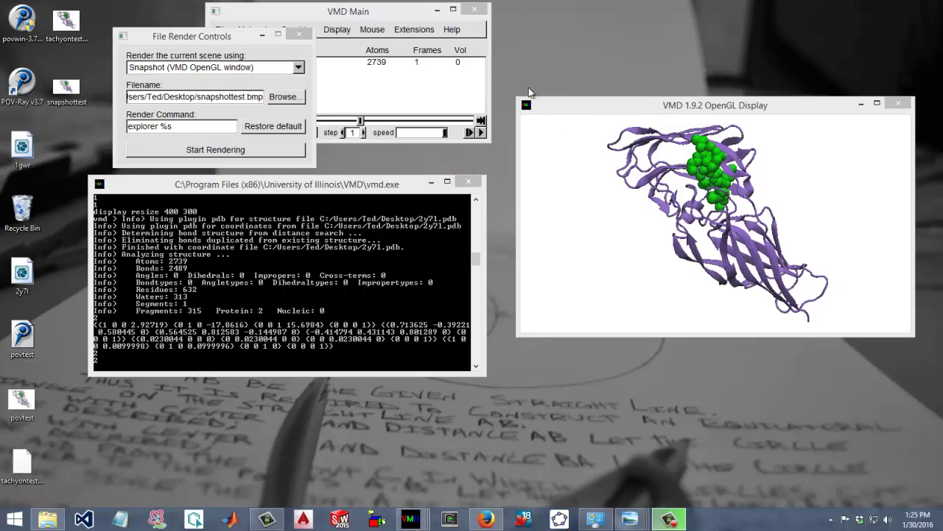
Close the File Render Controls window and reopen it for the current scene
left_click_drag(237, 34, 211, 30)
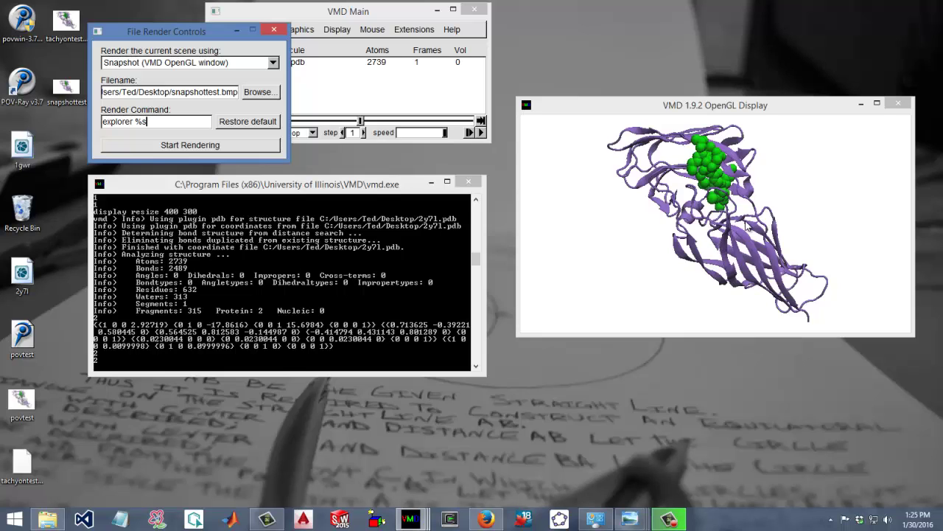
left_click(272, 31)
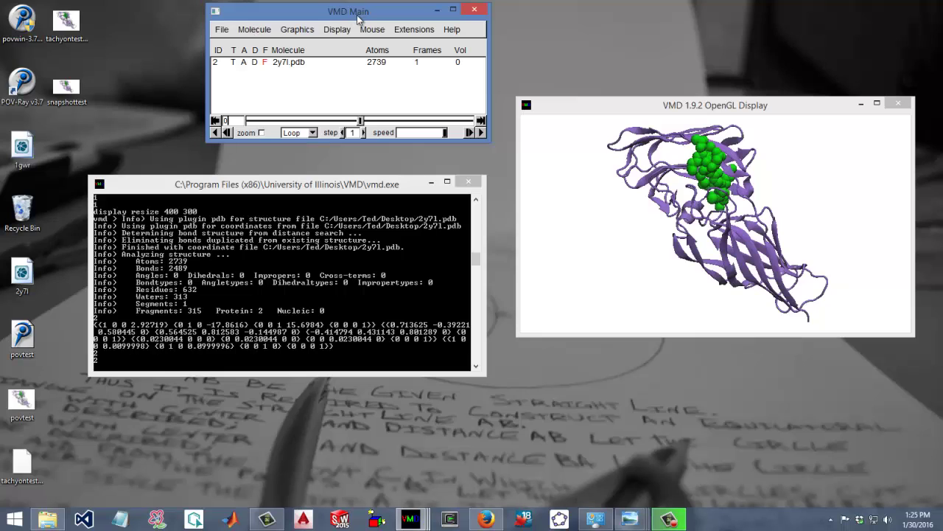
left_click(224, 31)
left_click(237, 142)
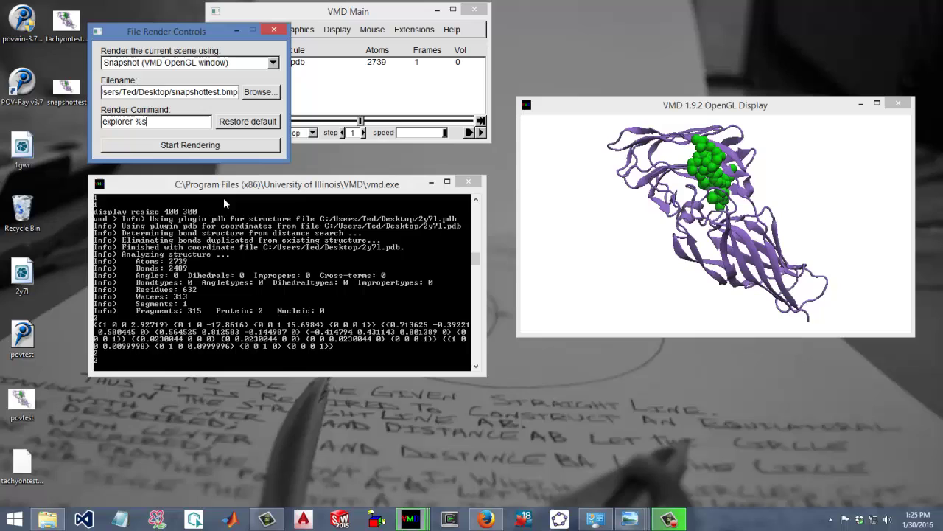
Review the available renderers, keep Snapshot (VMD OpenGL window), and view the output file browser without choosing a file
left_click(272, 65)
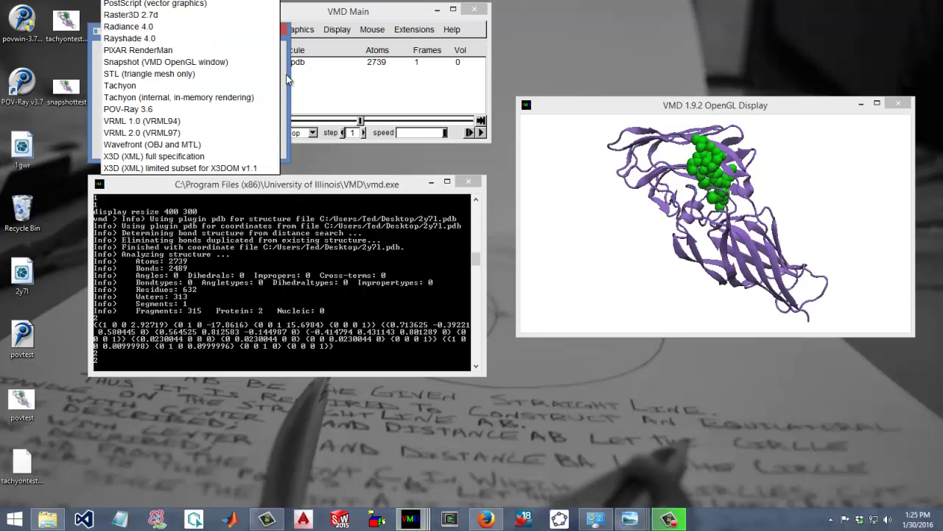
left_click(286, 75)
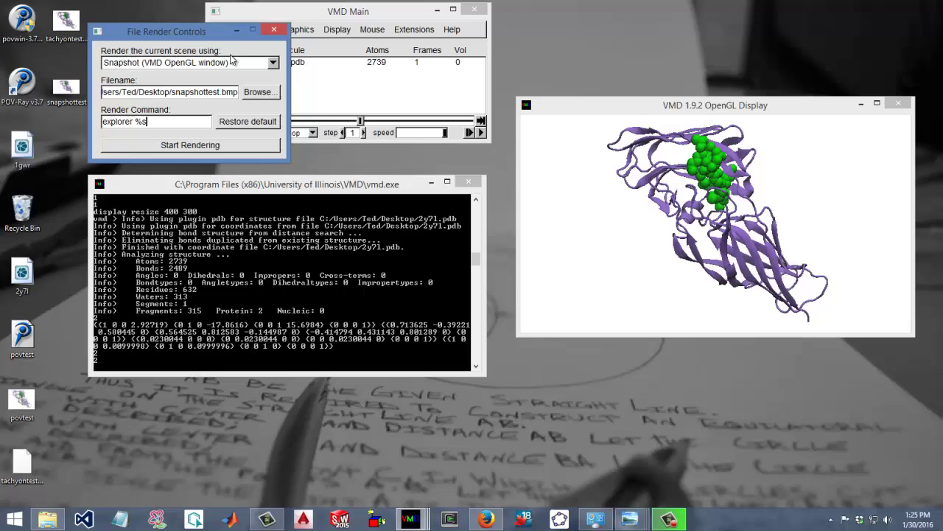
left_click(273, 64)
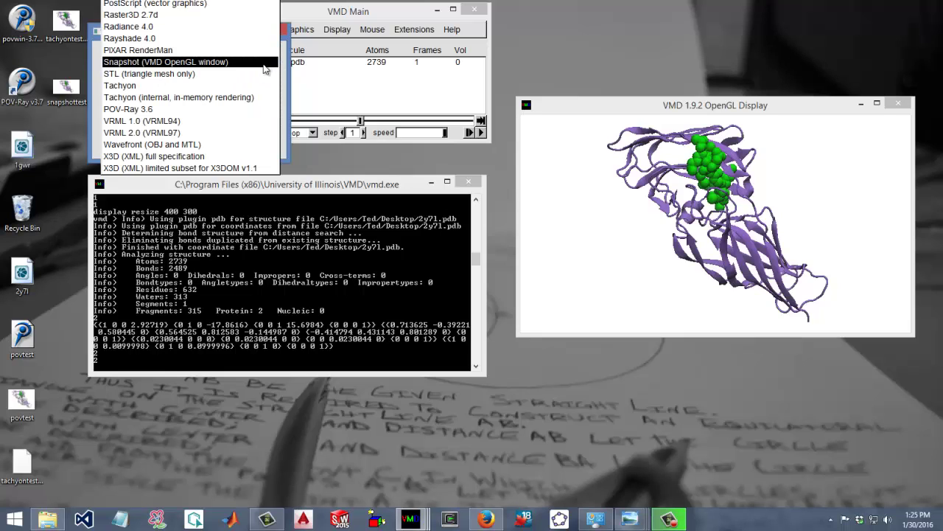
left_click(267, 63)
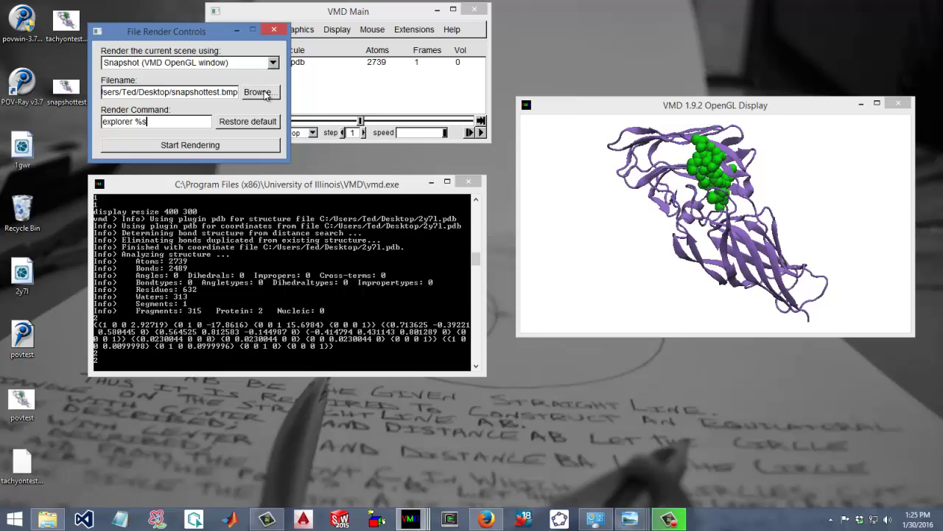
left_click(265, 93)
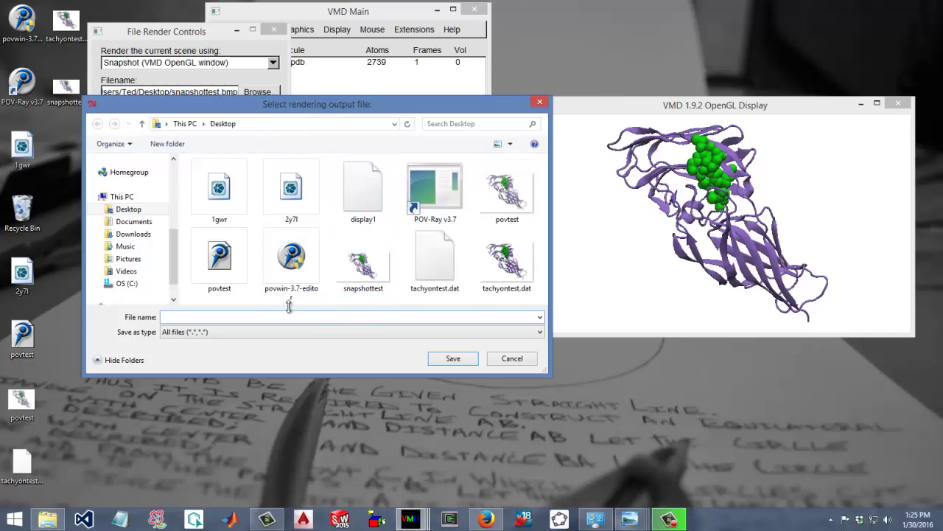
left_click(514, 358)
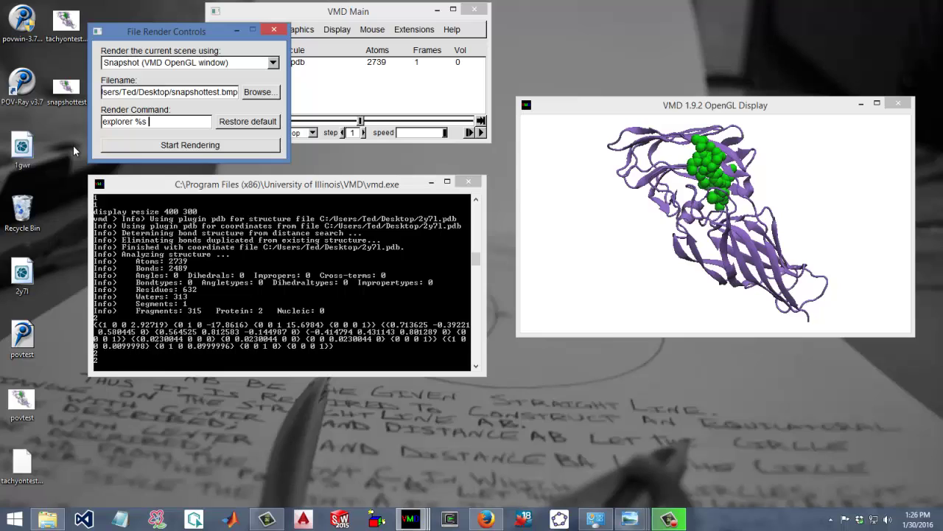
key("BackSpace")
type("-res 4")
key("BackSpace")
key("BackSpace")
key("BackSpace")
key("BackSpace")
key("BackSpace")
key("BackSpace")
key("BackSpace")
Query the current OpenGL display size with the console command display get size
left_click(149, 356)
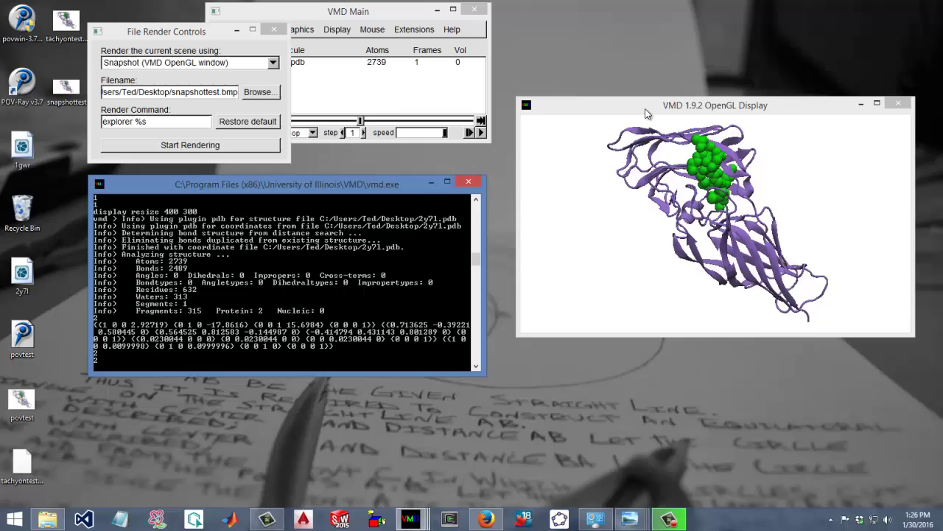
left_click_drag(646, 109, 634, 109)
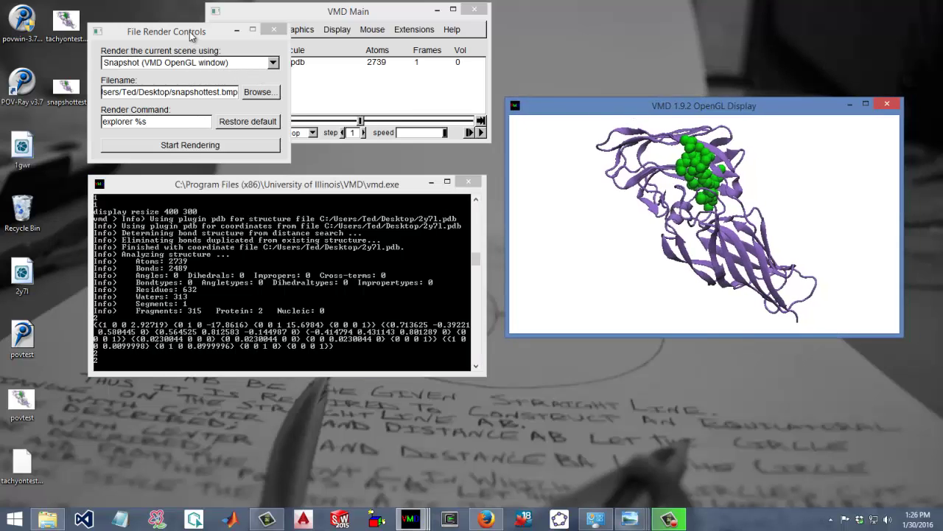
left_click_drag(190, 32, 205, 34)
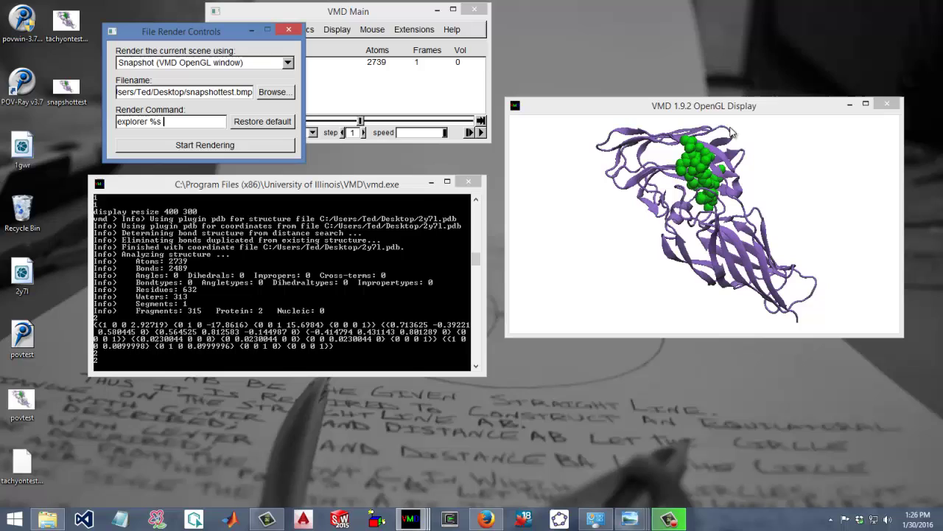
left_click(187, 367)
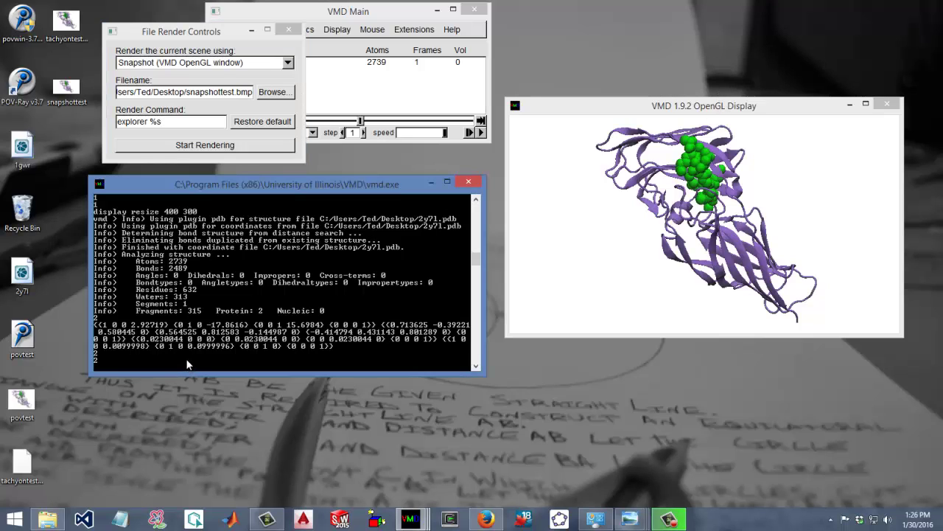
type("display get size")
key("Return")
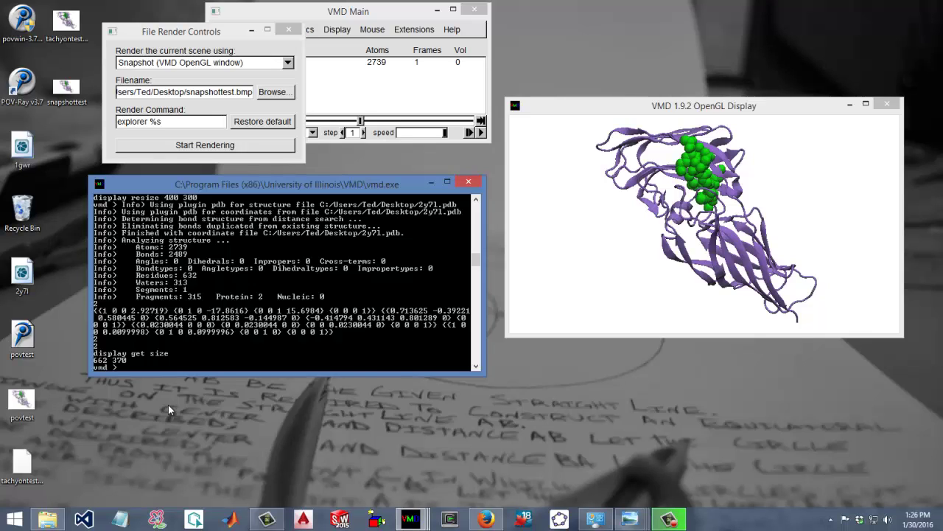
Resize the OpenGL display to 400 by 300, and try to enlarge it to 4000 by 3000 through the console
type("display resize 400 300")
key("Return")
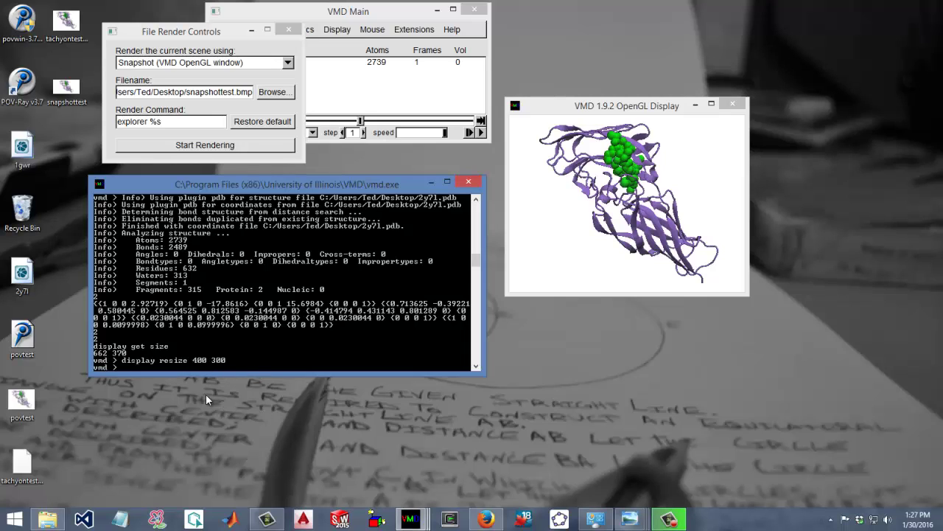
type("display resize 4000 300")
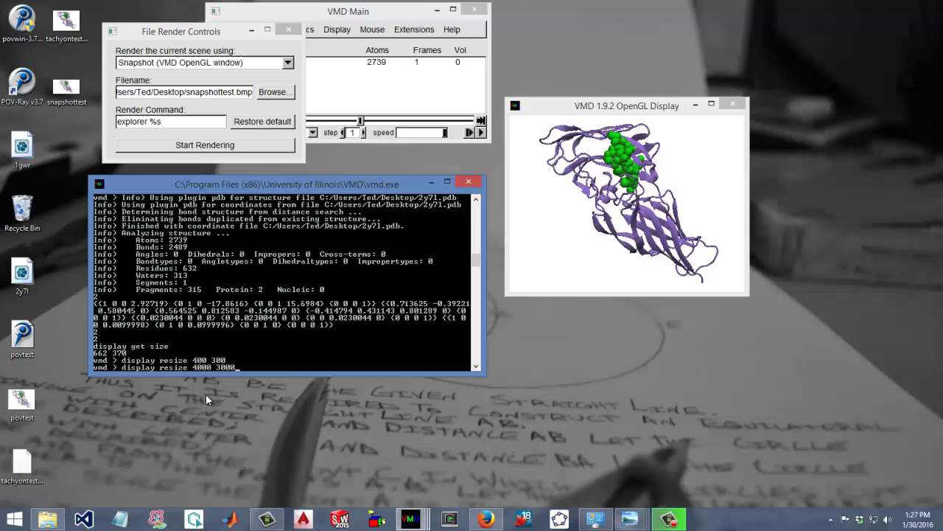
type("0")
key("Return")
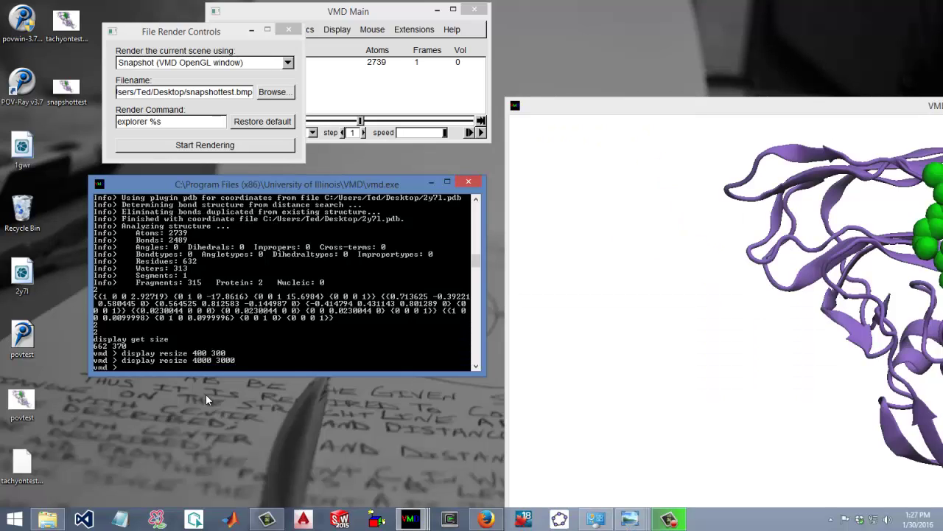
Query the display size in the console and resize the OpenGL display to 400 by 300
type("display get size")
key("Return")
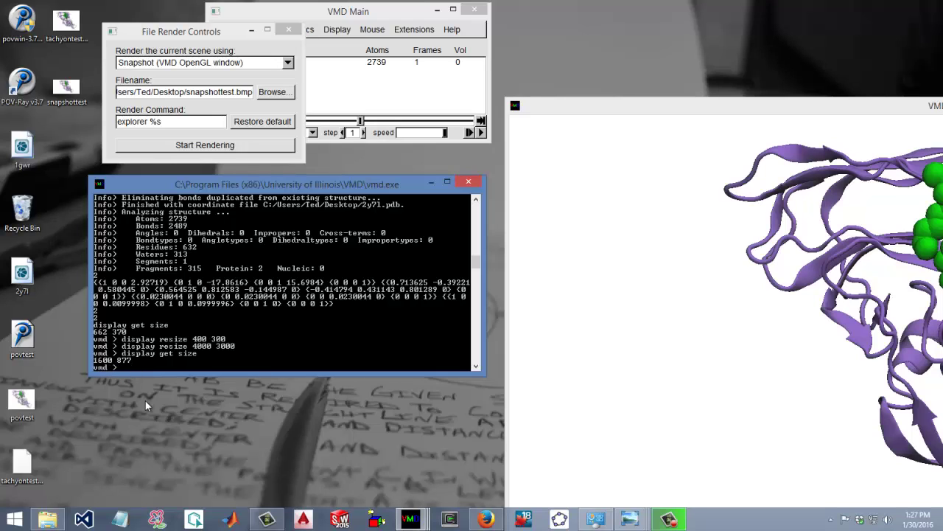
type("display resize 400 300")
key("Return")
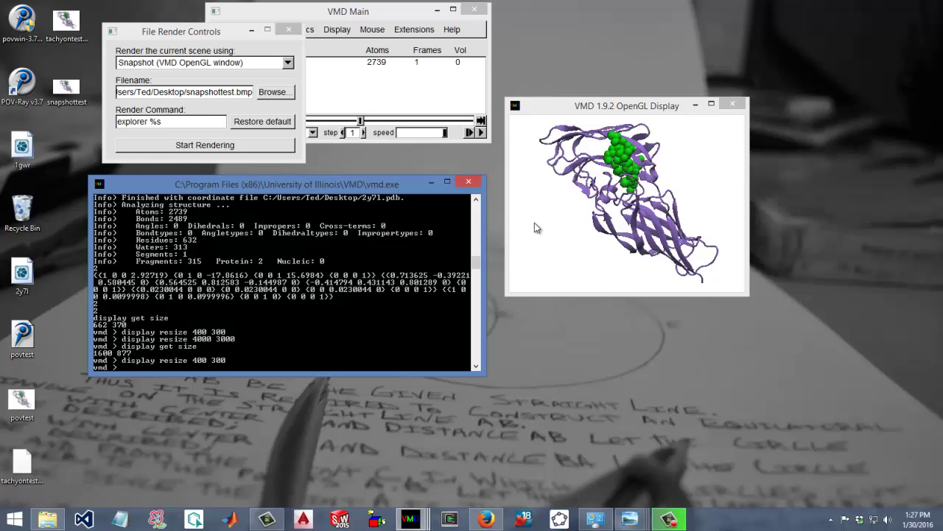
Append -res 400 300 to the Snapshot renderer's render command
left_click(206, 121)
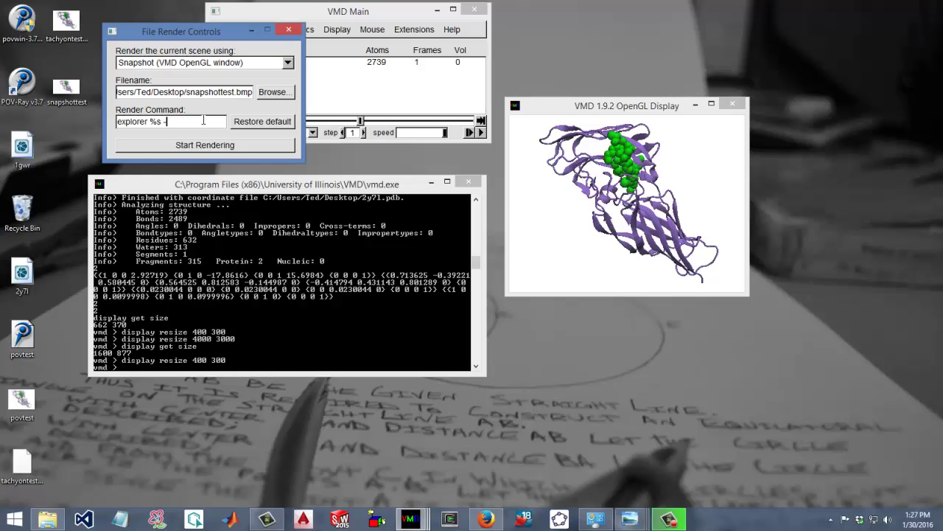
type("-res 400 300")
left_click_drag(212, 121, 163, 210)
key("BackSpace")
left_click(60, 137)
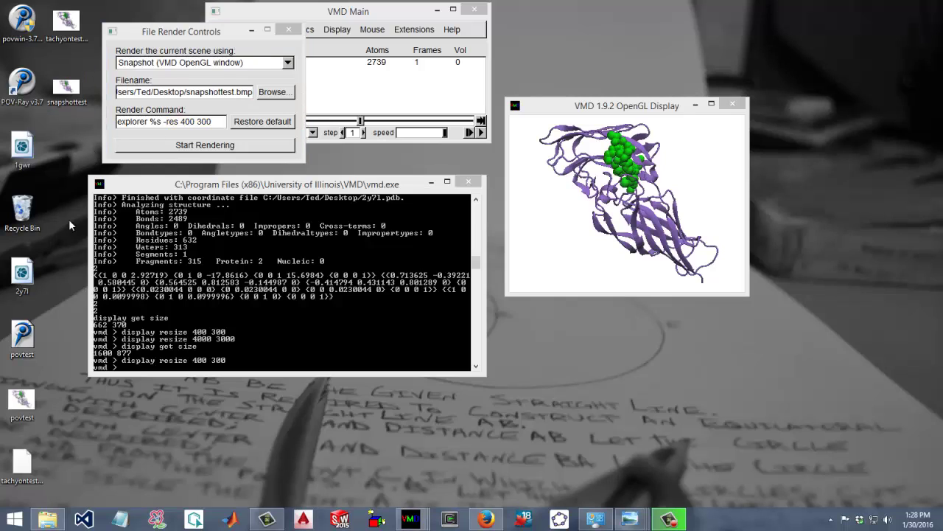
left_click(66, 22)
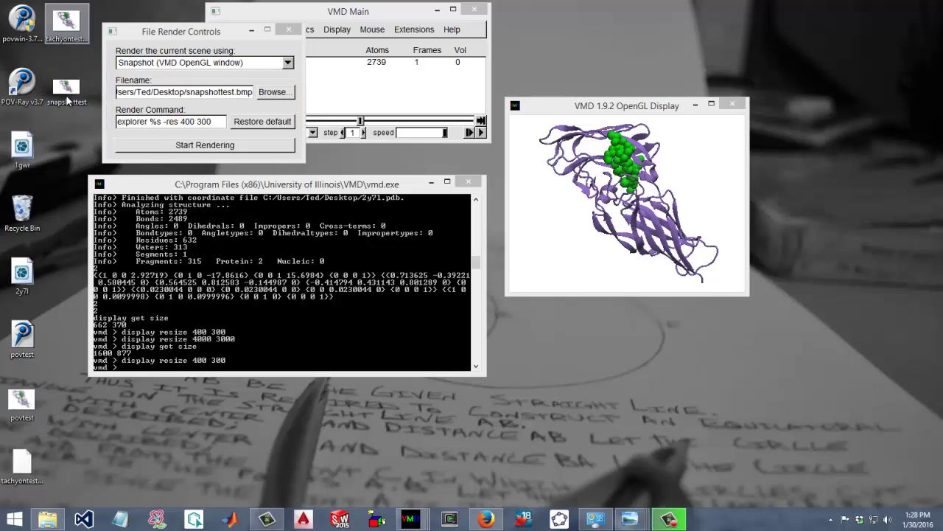
left_click(204, 148)
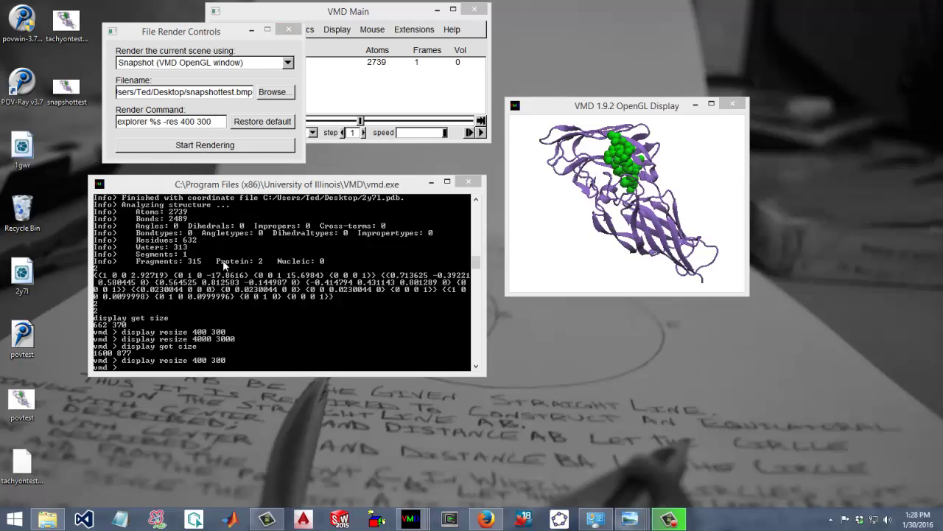
Close and reopen the File Render Controls, and choose Tachyon as the renderer for the current scene
left_click(288, 31)
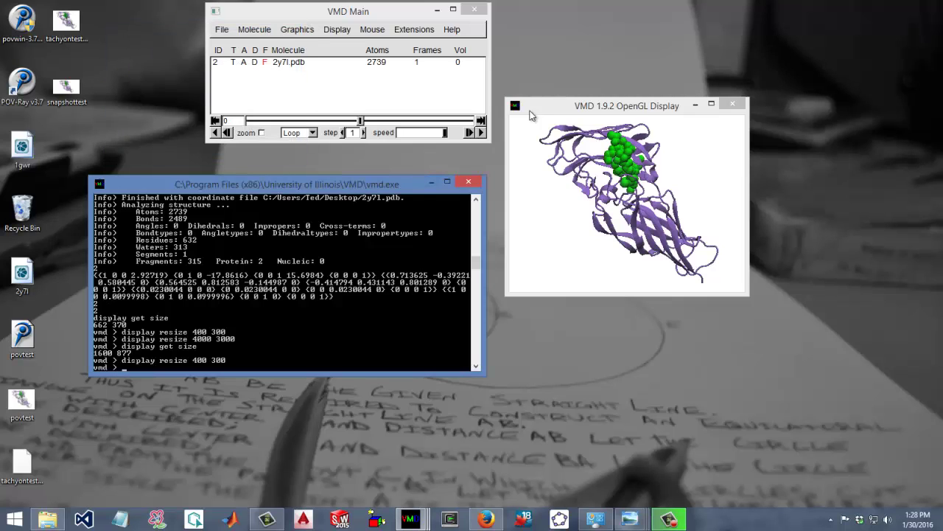
left_click(223, 32)
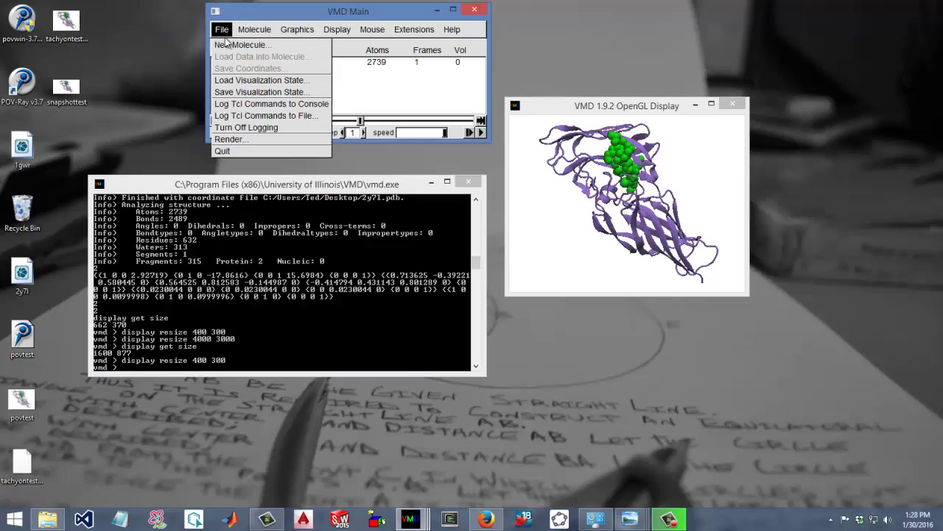
left_click(236, 140)
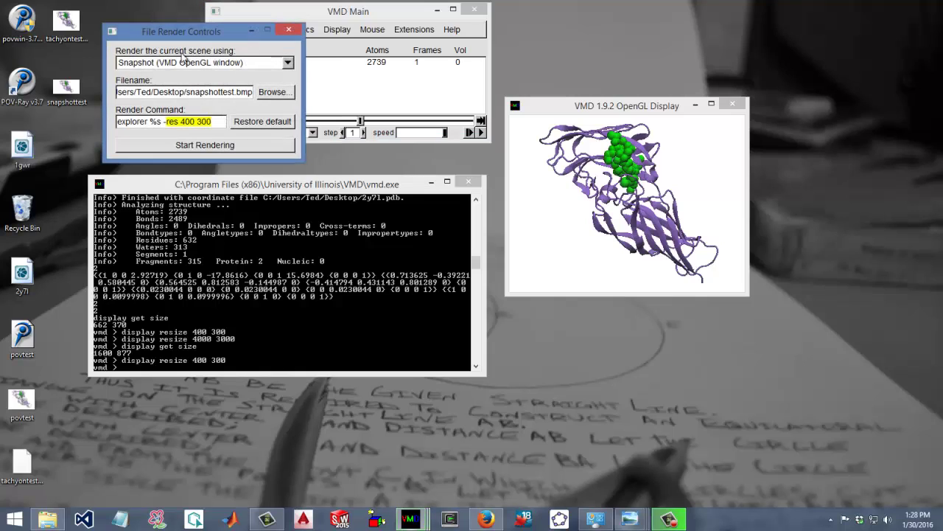
left_click(286, 63)
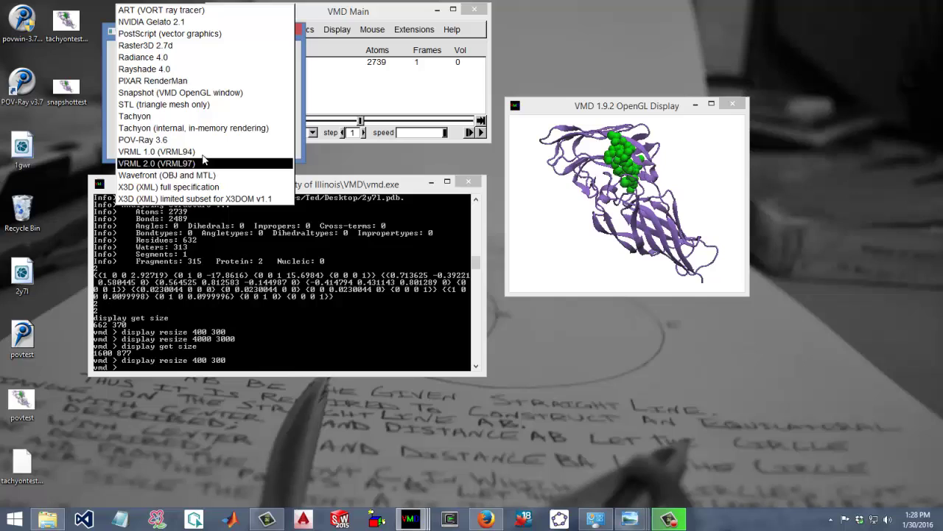
left_click(212, 118)
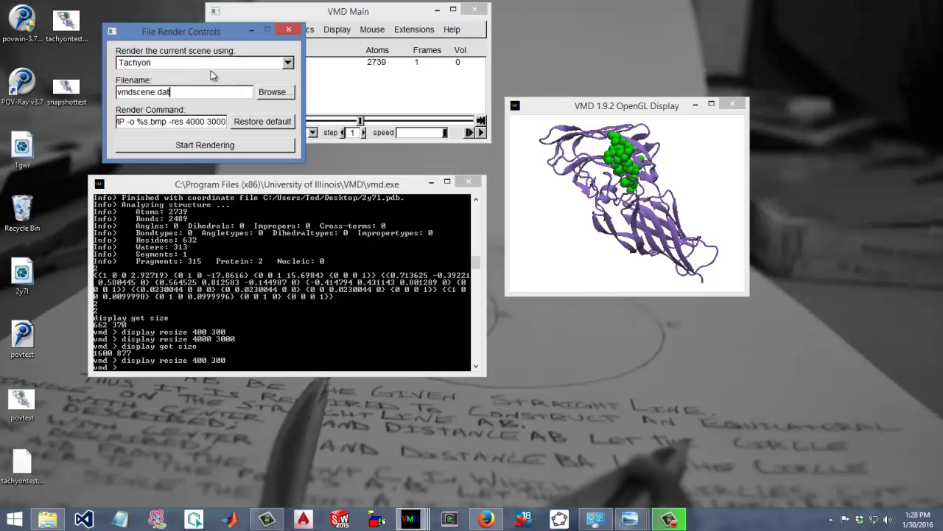
left_click(224, 88)
Examine the ray tracing options in the Display Settings, including shadows and ambient occlusion, and close the window
left_click_drag(290, 13, 402, 25)
left_click(414, 46)
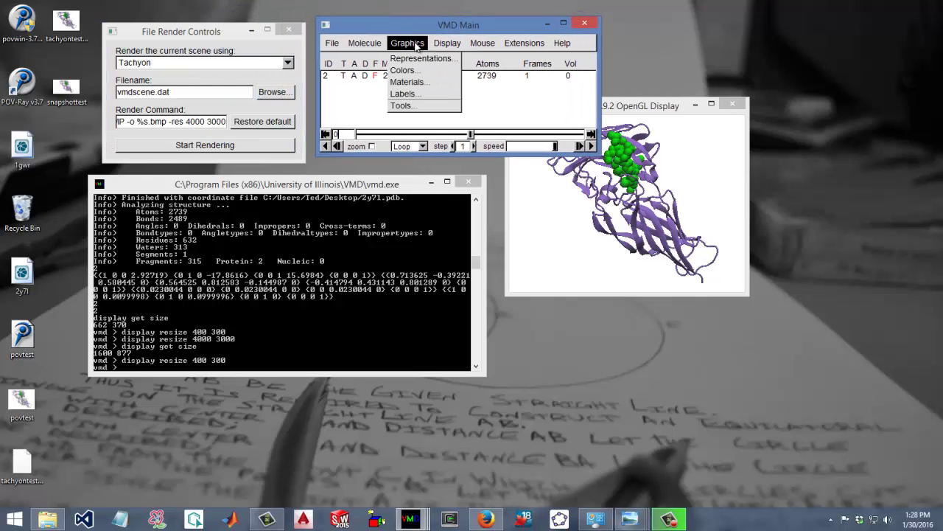
mouse_move(445, 49)
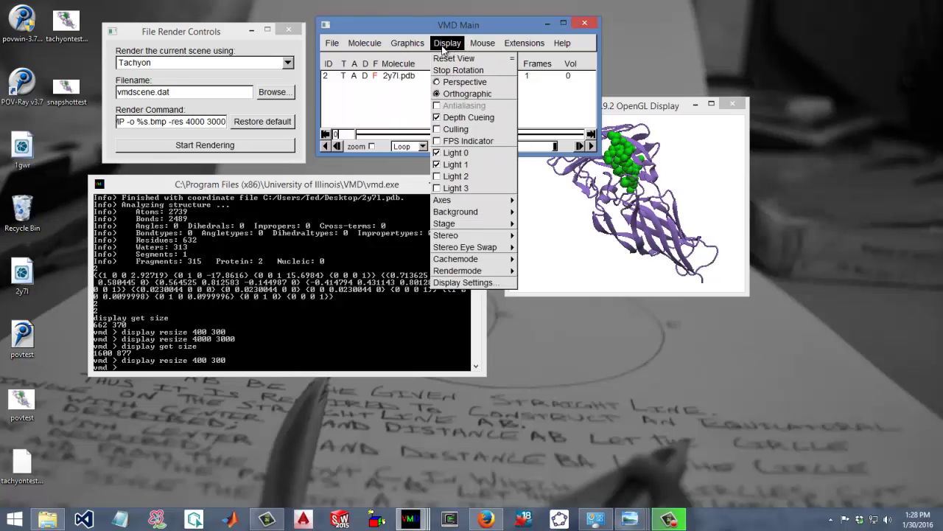
mouse_move(410, 46)
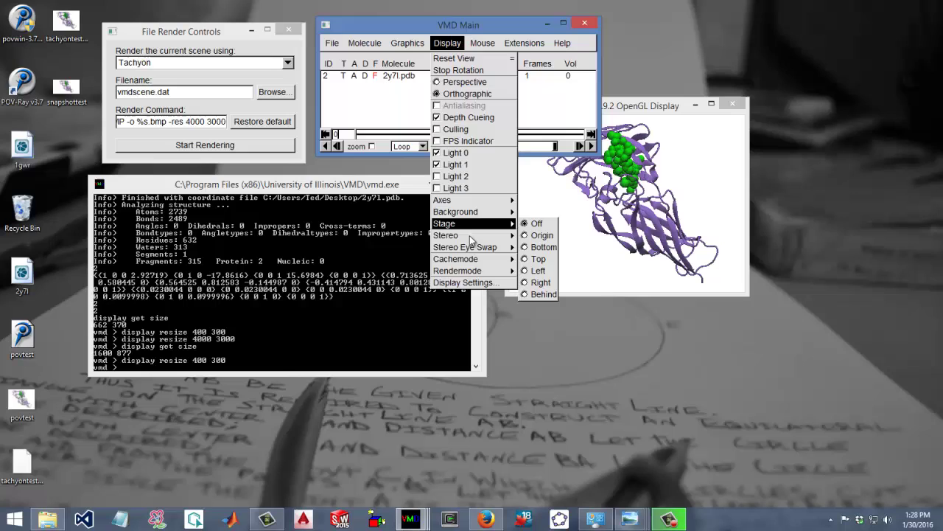
left_click(466, 284)
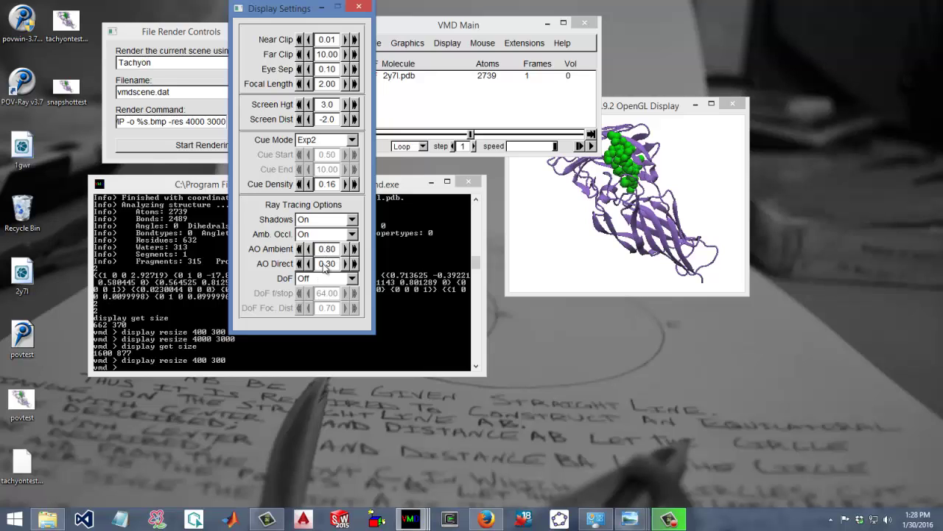
left_click(359, 8)
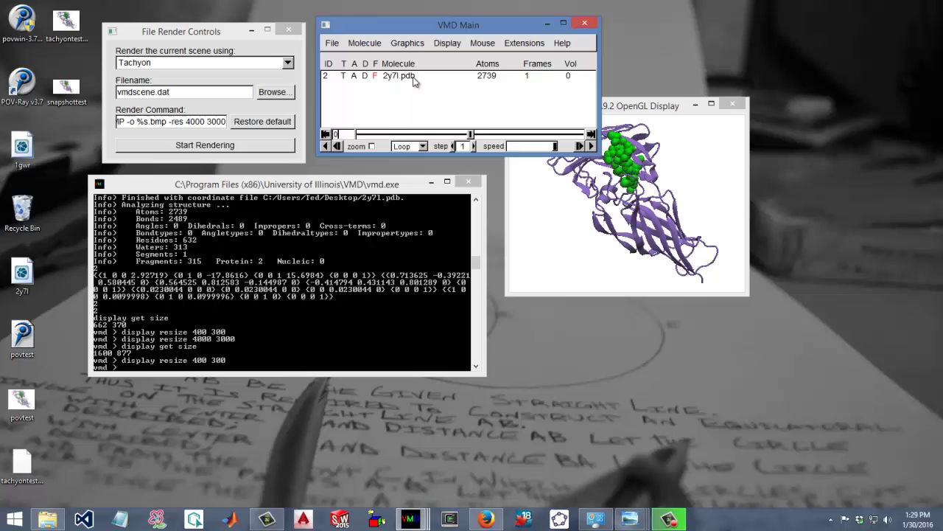
Open the Graphical Representations window for the 2y7l.pdb molecule
left_click(410, 43)
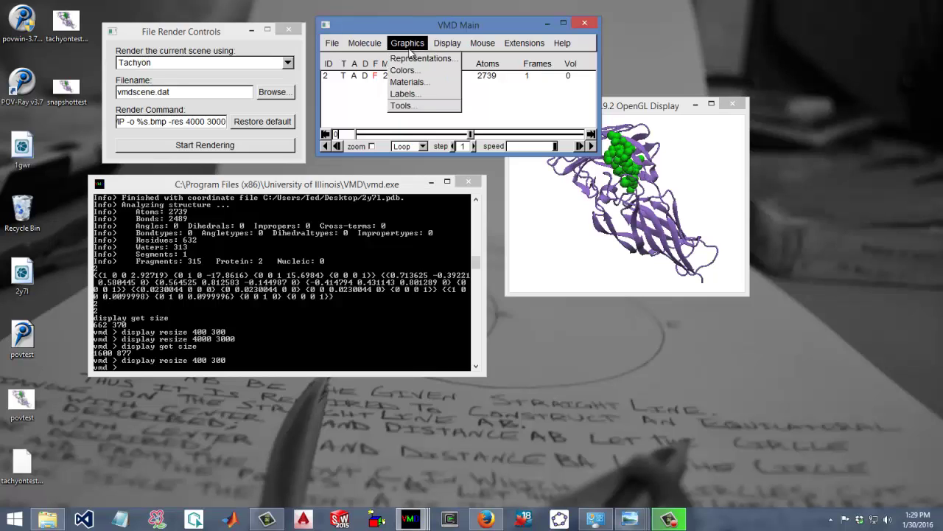
left_click(410, 58)
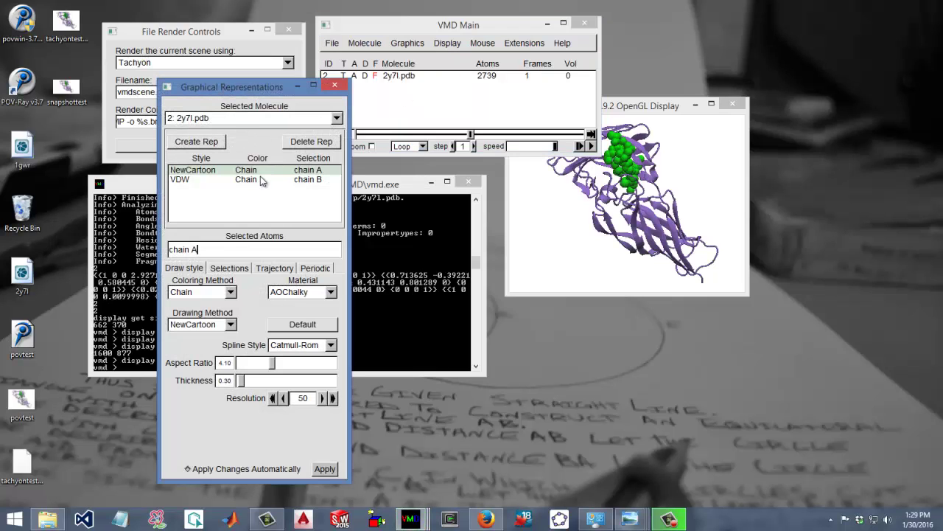
View the material options available for the NewCartoon representation of chain A, and close the Graphical Representations window
left_click(310, 293)
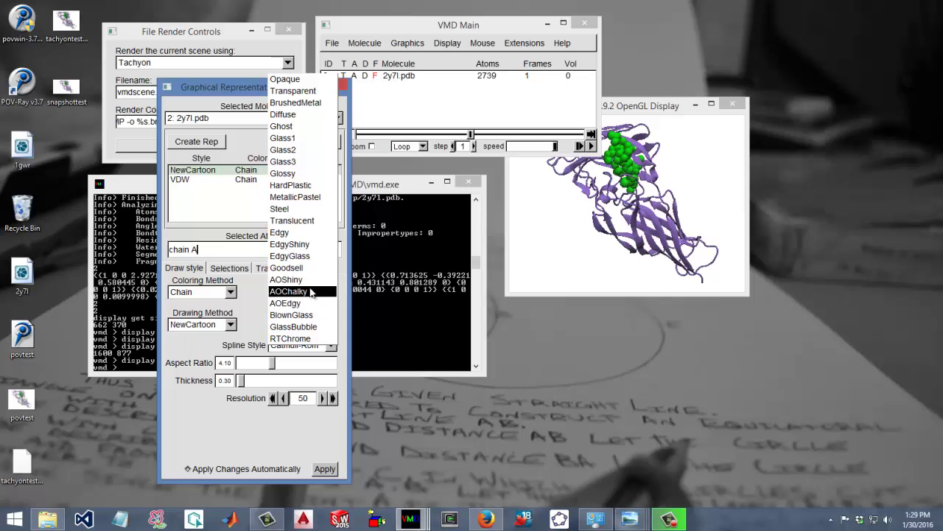
left_click(261, 302)
left_click(335, 86)
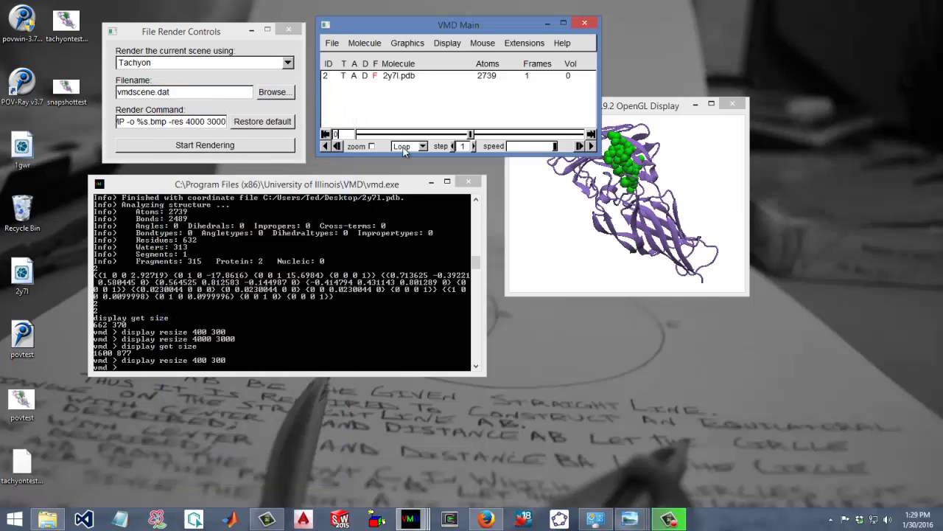
Review the list of available renderers and the output file selection dialog, keeping Tachyon and cancelling the file selection
left_click(167, 64)
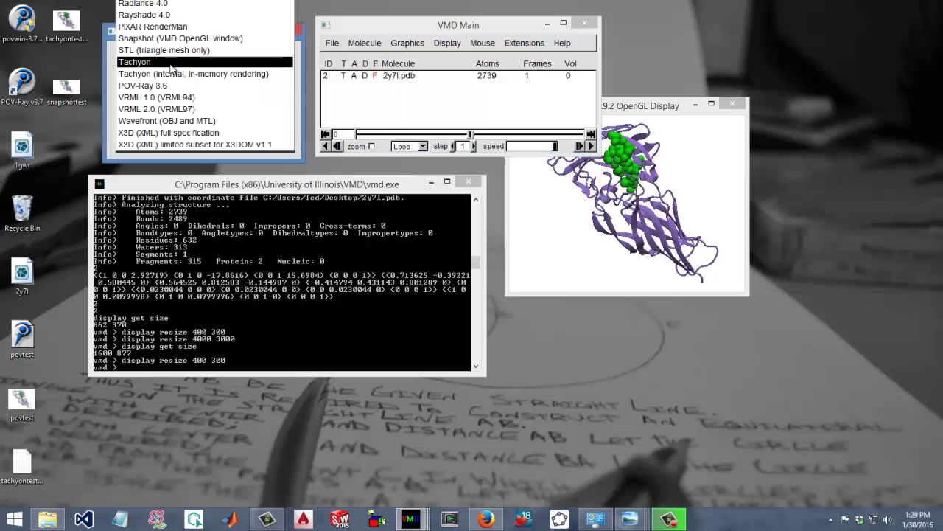
left_click(265, 156)
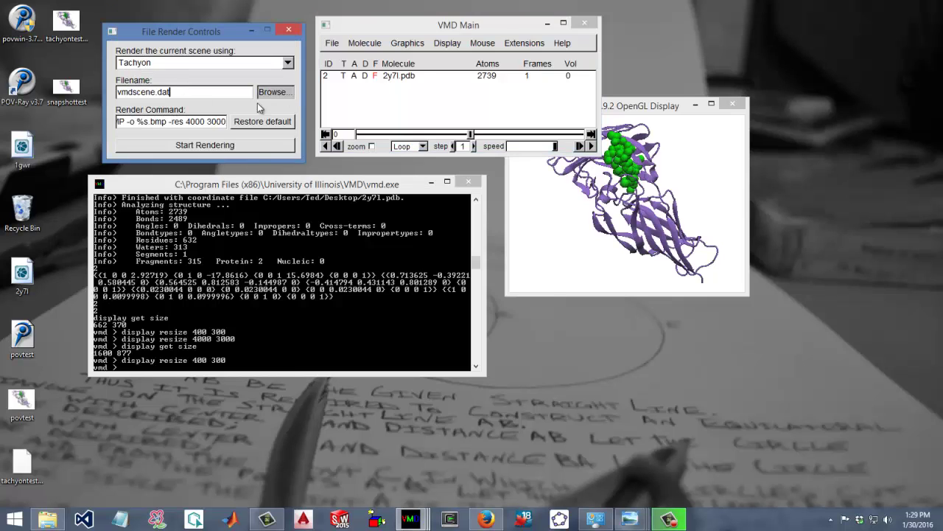
left_click(287, 93)
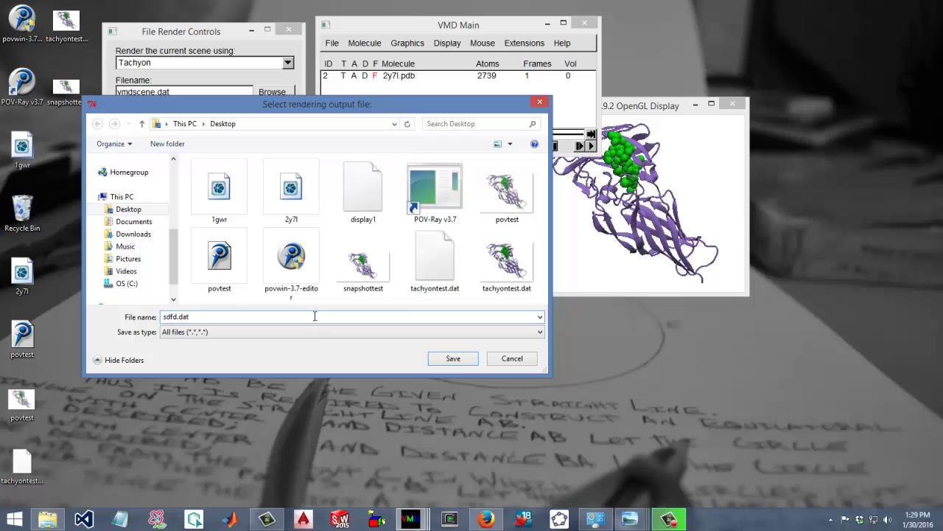
left_click(521, 359)
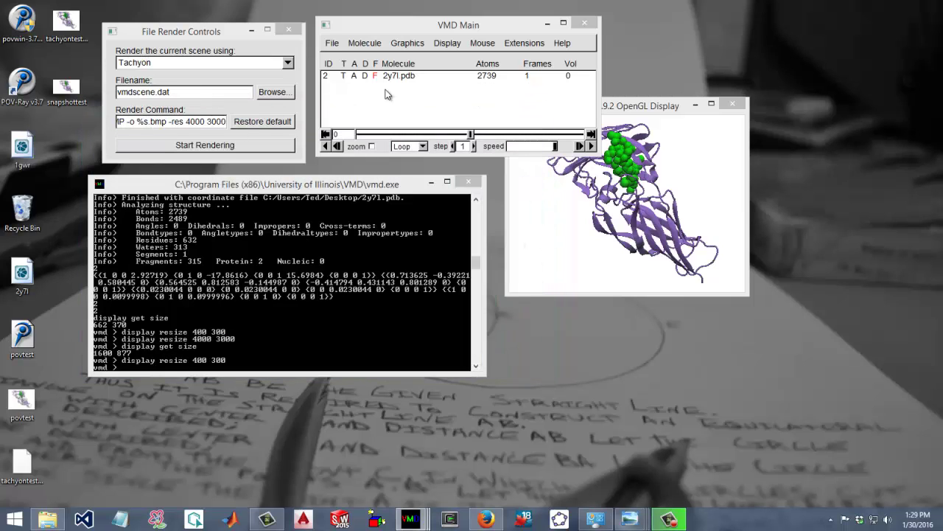
Examine the Tachyon render command backwards from its output options to the start of the program path
left_click(123, 123)
key("Left")
key("Left")
key("Left")
key("Left")
key("Left")
key("Left")
key("Left")
key("Left")
key("Left")
key("Left")
key("Left")
key("Left")
key("Left")
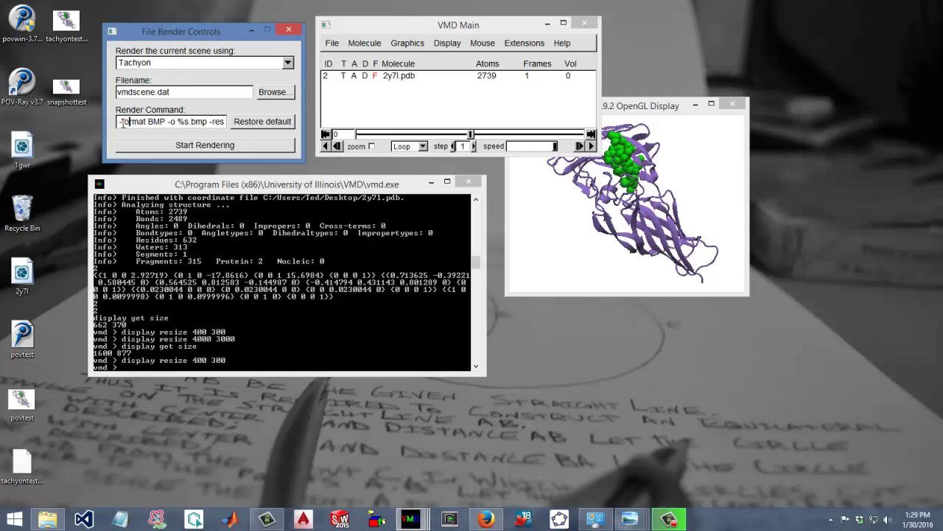
key("Left")
key("Left")
key("Left")
key("Left")
key("Left")
key("Left")
key("Left")
key("Left")
key("Left")
key("Left")
key("Left")
key("Left")
key("Left")
key("Left")
key("Left")
key("Left")
key("Left")
key("Left")
key("Left")
key("Left")
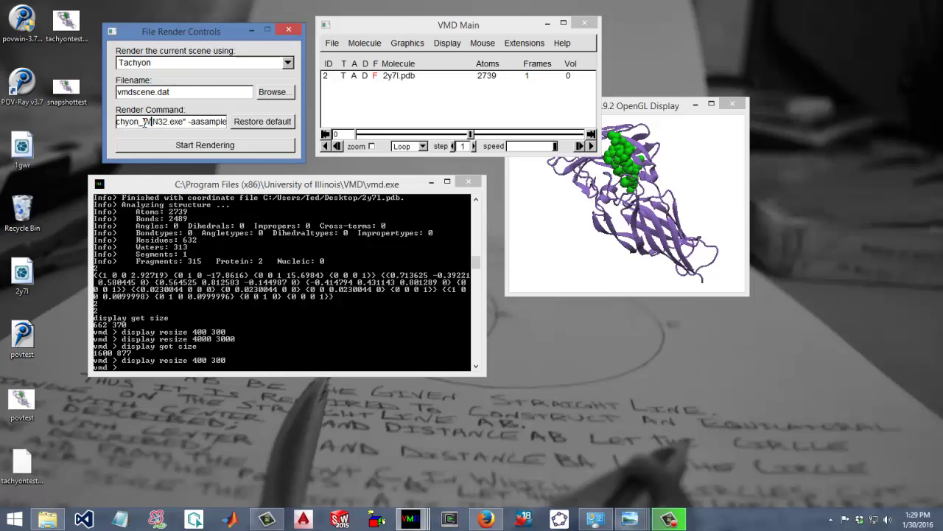
key("shift+Home")
key("Left")
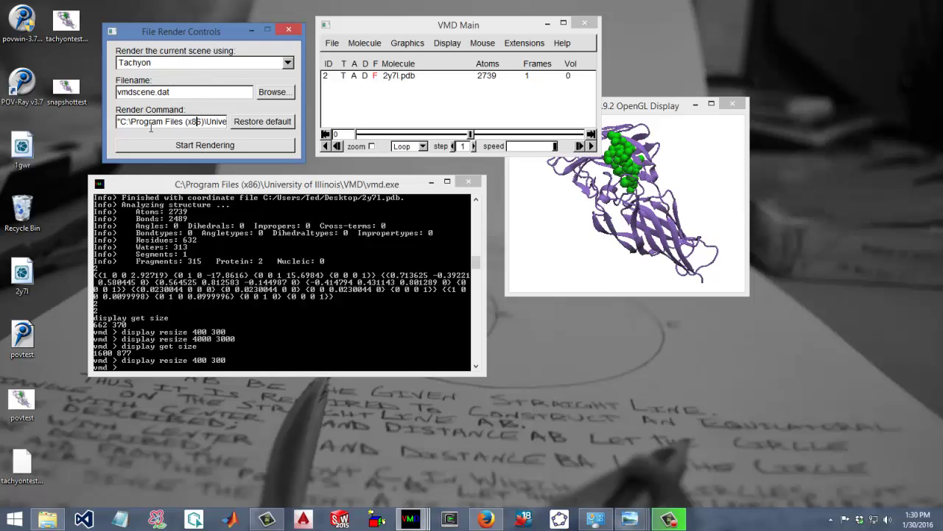
Highlight the Tachyon executable path within the render command to examine which program it calls
left_click_drag(118, 122, 210, 122)
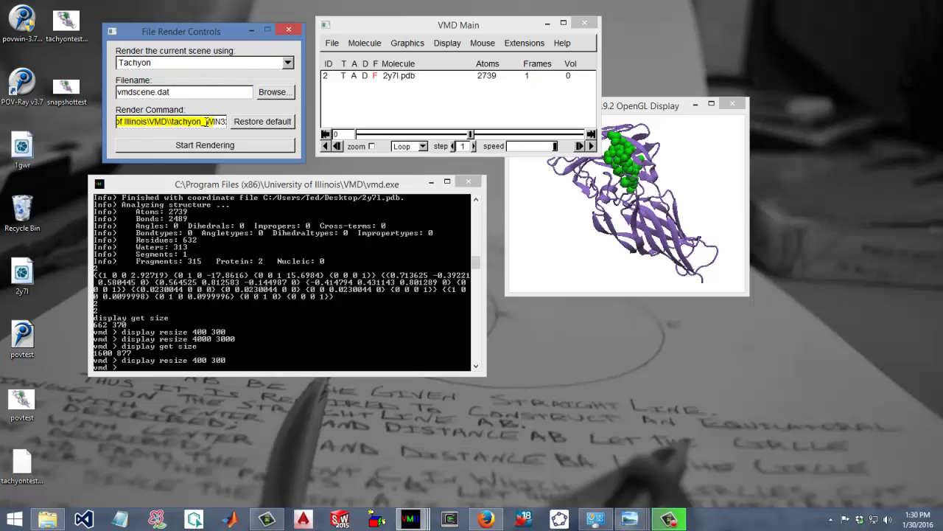
left_click(156, 122)
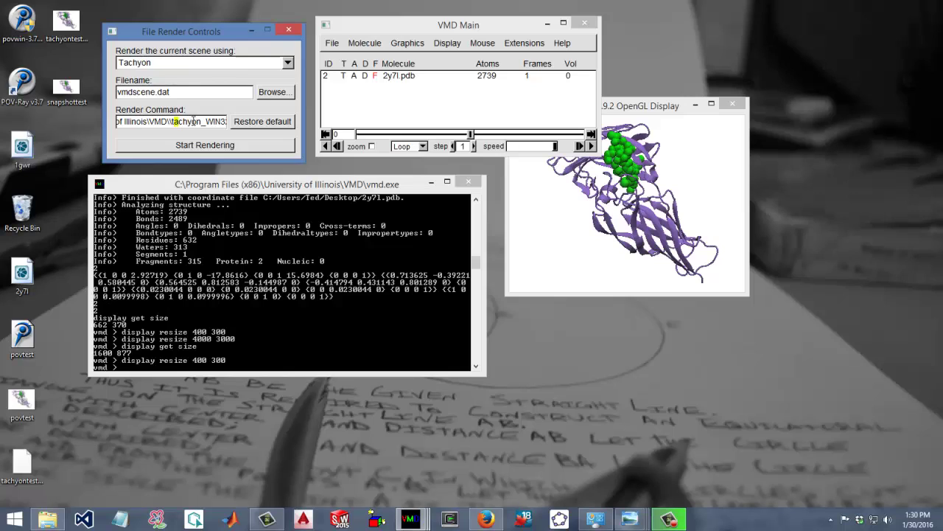
left_click_drag(195, 122, 127, 122)
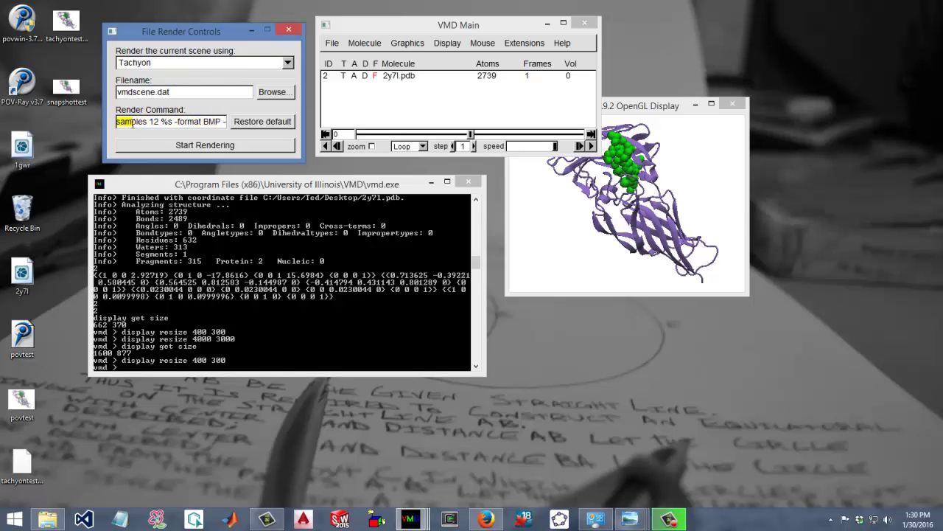
left_click(135, 122)
key("Left")
key("Left")
key("Left")
key("Left")
key("Left")
key("Left")
key("Left")
key("Left")
key("Left")
key("Left")
key("Left")
key("Left")
key("Left")
key("Left")
key("Left")
key("Left")
key("Left")
key("Left")
key("Left")
key("Left")
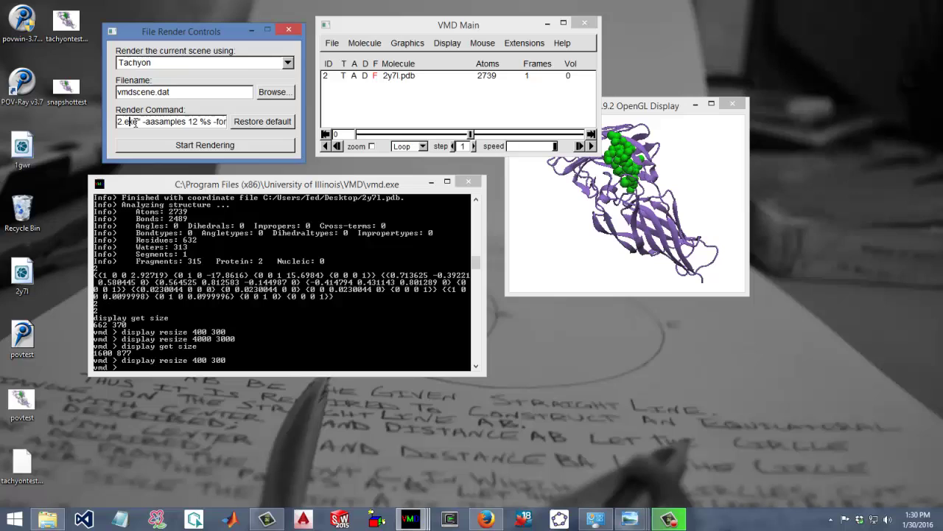
key("Left")
key("Left")
key("Left")
key("Left")
key("Left")
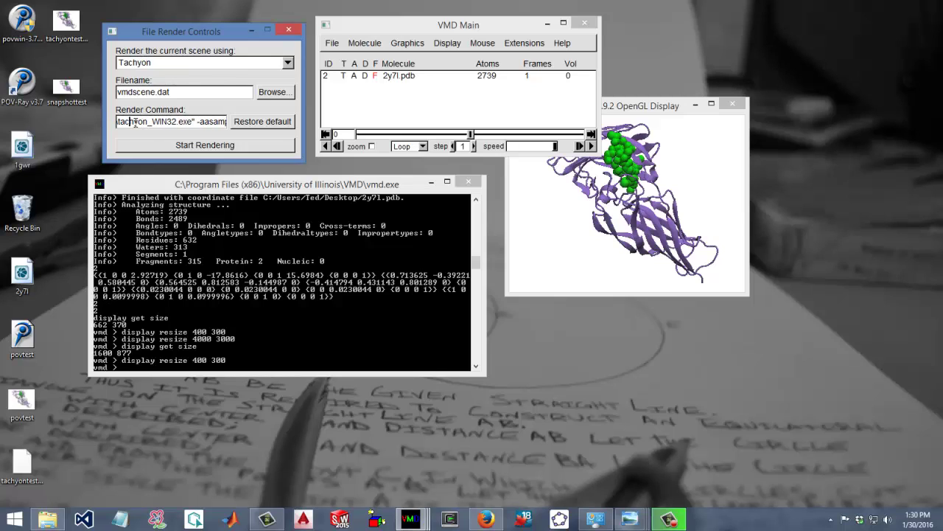
key("Left")
key("Left")
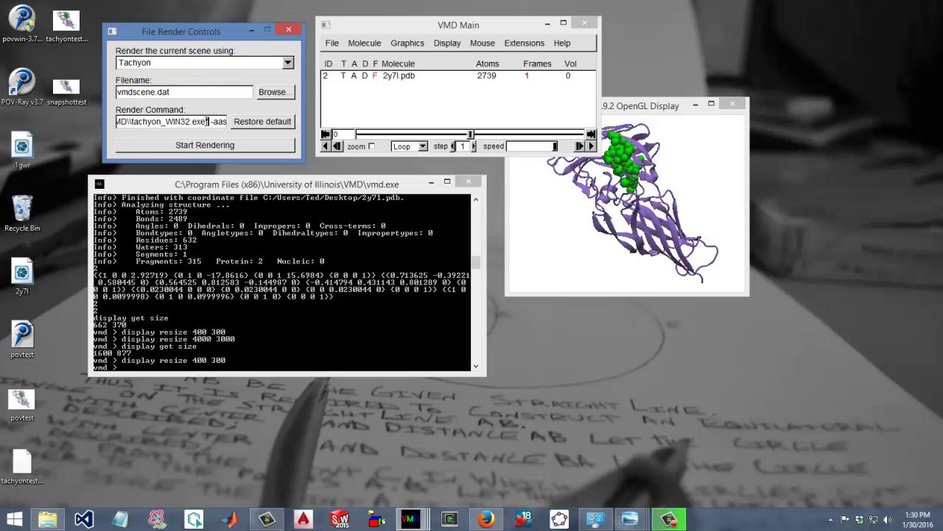
left_click_drag(208, 121, 110, 121)
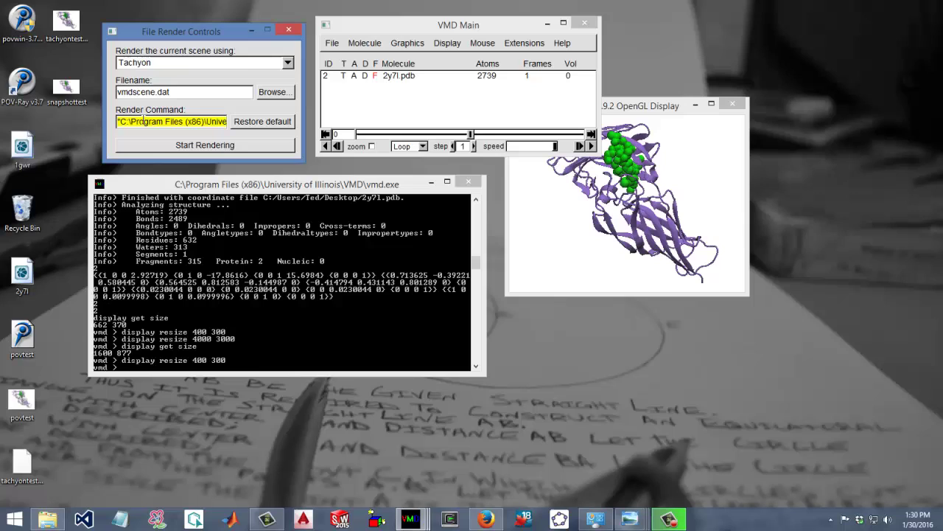
left_click(204, 123)
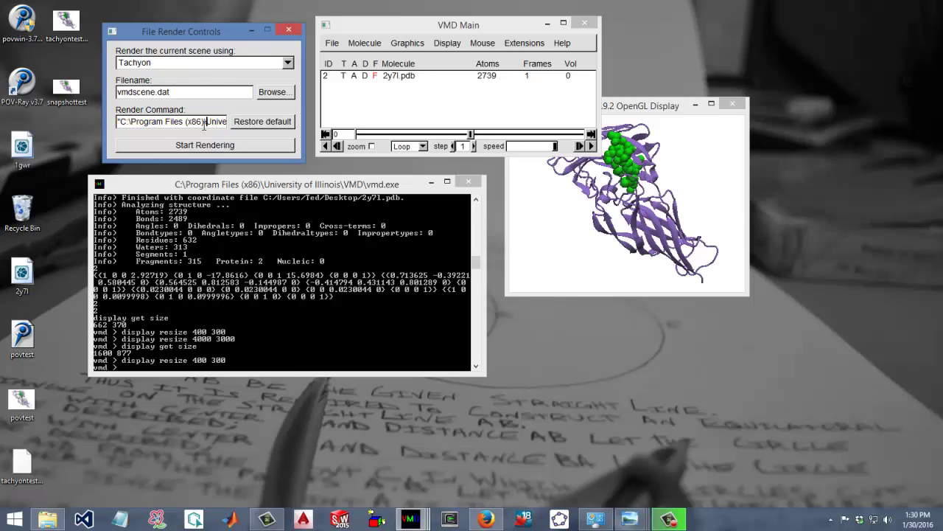
Step through the render command from the executable path to its end, examining the -aasamples, -format, -o and -res options
key("Right")
key("Right")
key("Right")
key("Right")
key("Right")
key("Right")
key("Right")
key("Right")
key("Right")
key("Right")
key("Right")
key("Right")
key("Right")
key("Right")
key("Right")
key("Right")
key("Right")
key("Right")
key("Right")
key("Right")
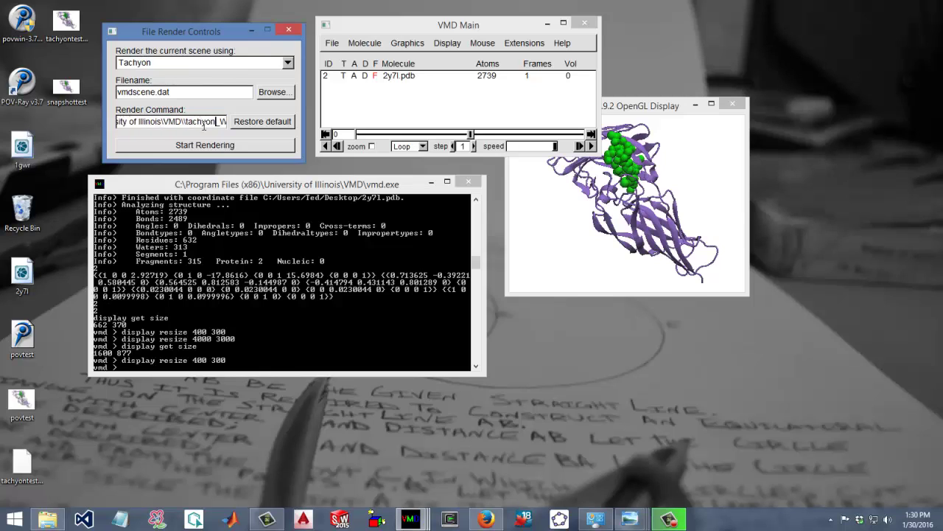
key("Right")
key("Right")
key("Right")
key("Right")
key("Right")
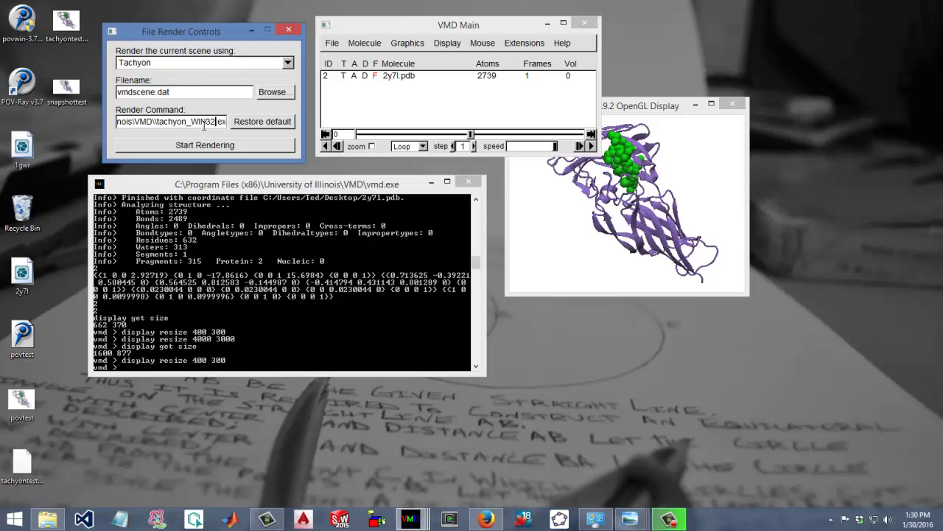
key("Right")
key("Right")
key("Right")
key("Right")
key("Right")
key("Right")
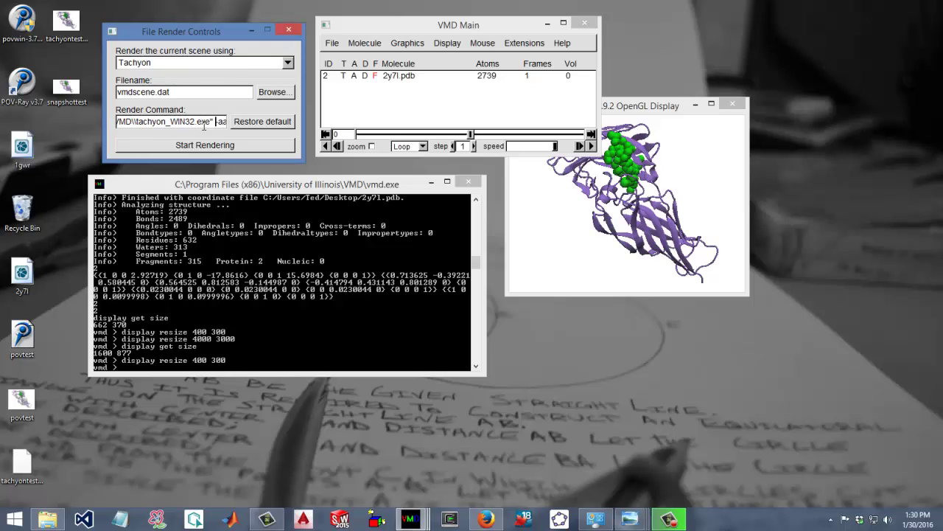
key("Right")
key("Right")
key("Right")
key("Right")
key("Right")
key("Right")
key("Right")
key("Right")
key("Right")
key("Right")
key("Right")
key("Right")
key("Right")
key("Right")
key("Right")
key("Right")
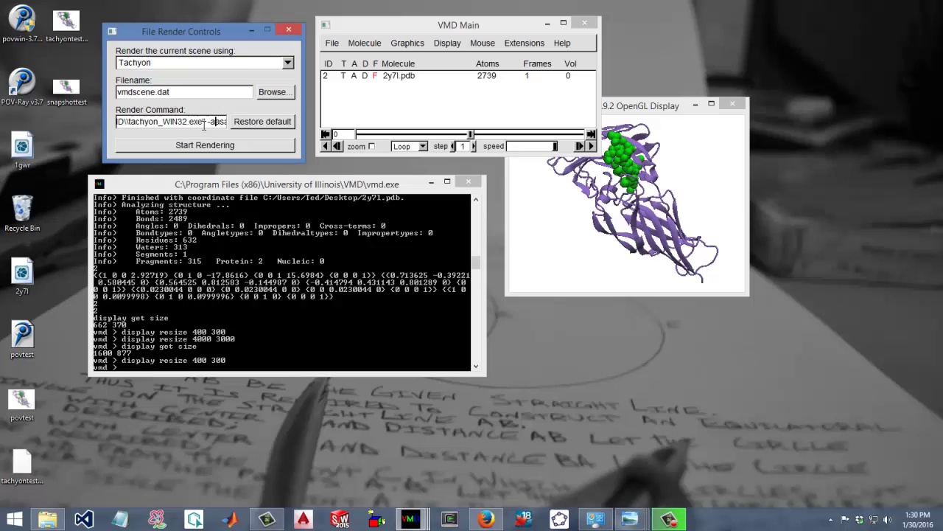
key("Right")
key("Right")
key("Right")
key("Right")
key("Right")
key("Right")
key("Right")
key("Right")
key("Right")
key("Right")
key("Right")
key("Right")
key("Right")
key("Right")
key("Right")
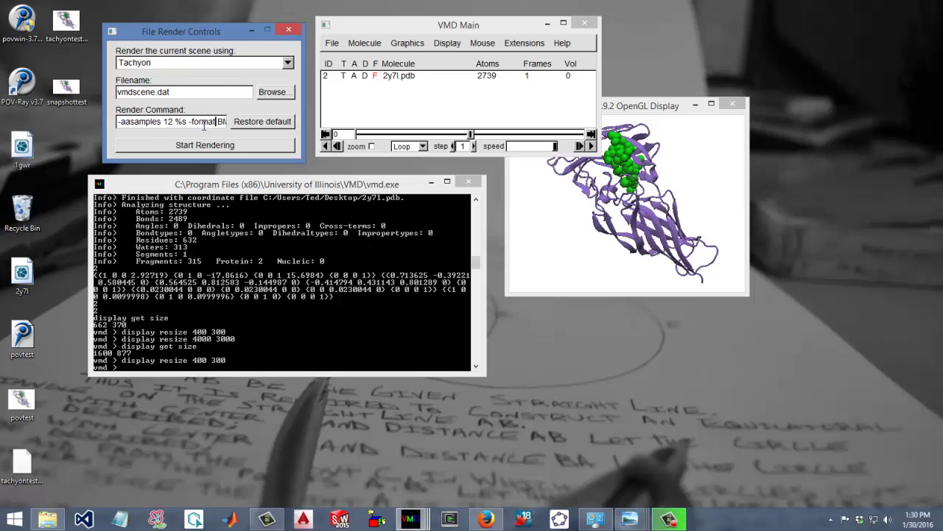
key("Right")
key("Right")
key("Right")
key("Right")
key("Right")
key("Right")
key("Right")
key("Right")
key("Right")
key("Right")
key("Right")
key("Right")
key("Right")
key("Right")
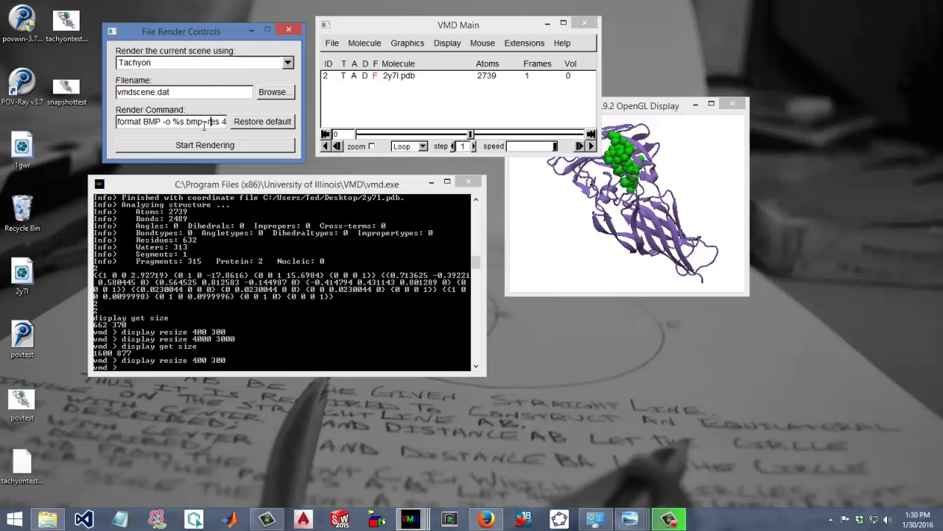
key("Right")
key("Right")
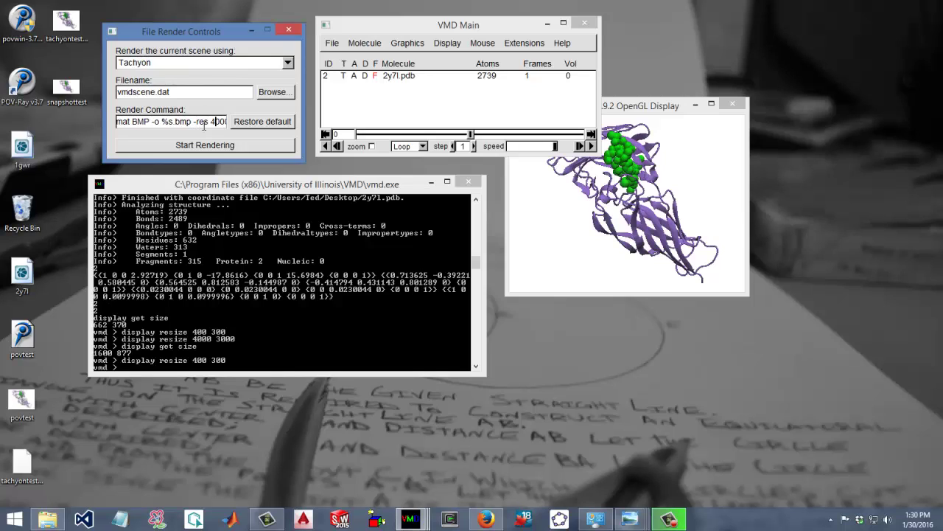
key("Right")
key("Right")
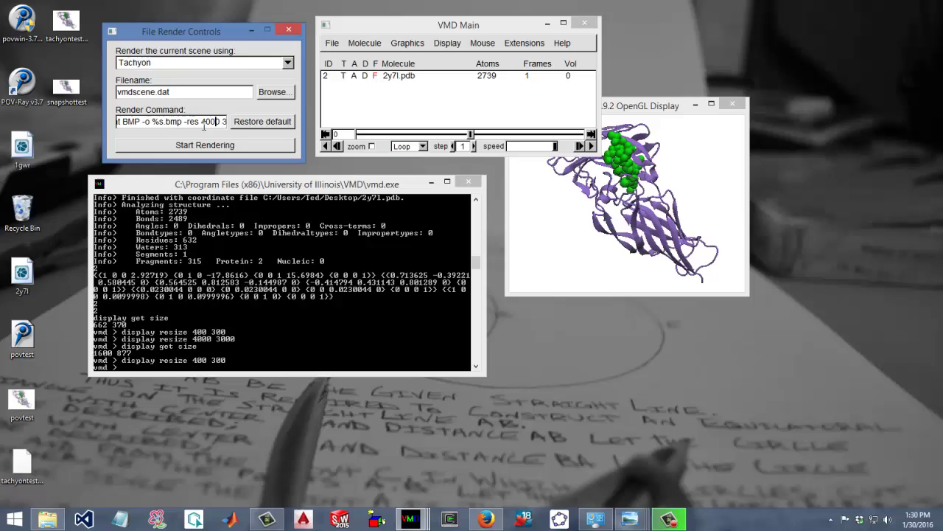
key("Right")
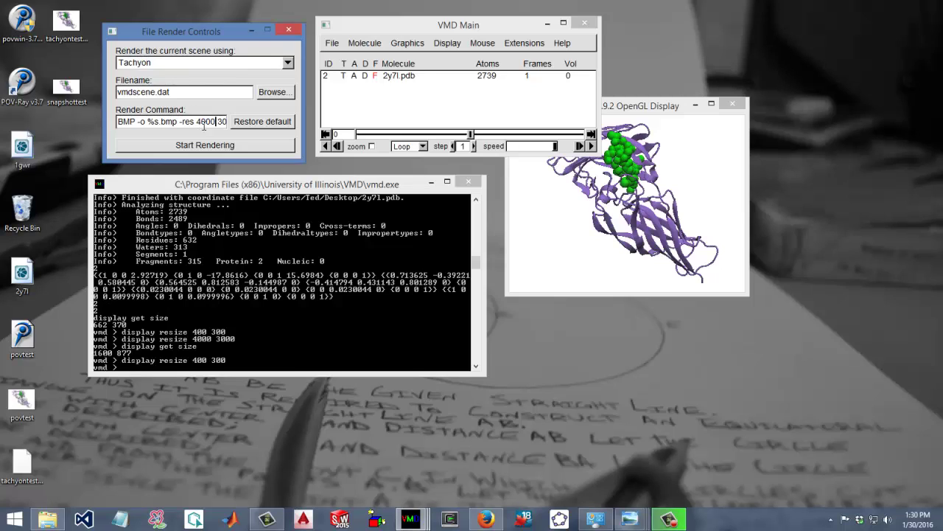
key("Right")
key("Right")
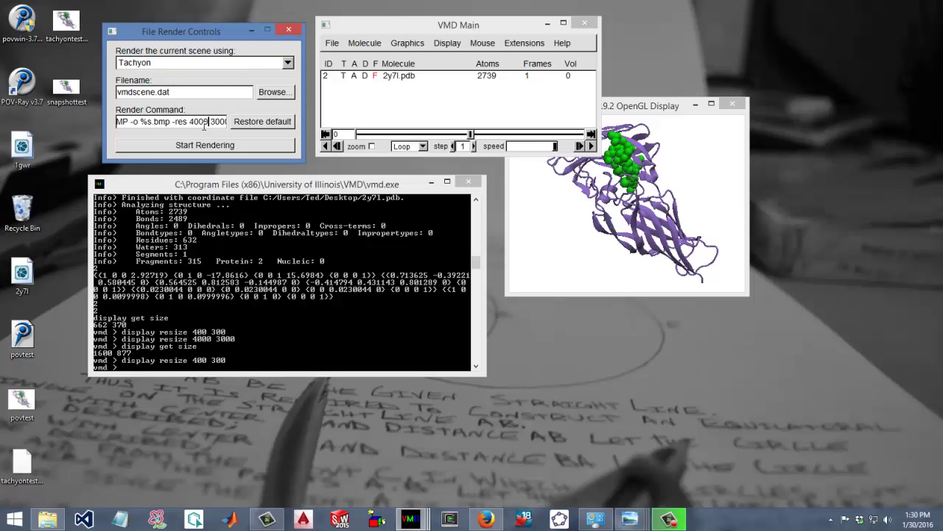
key("Right")
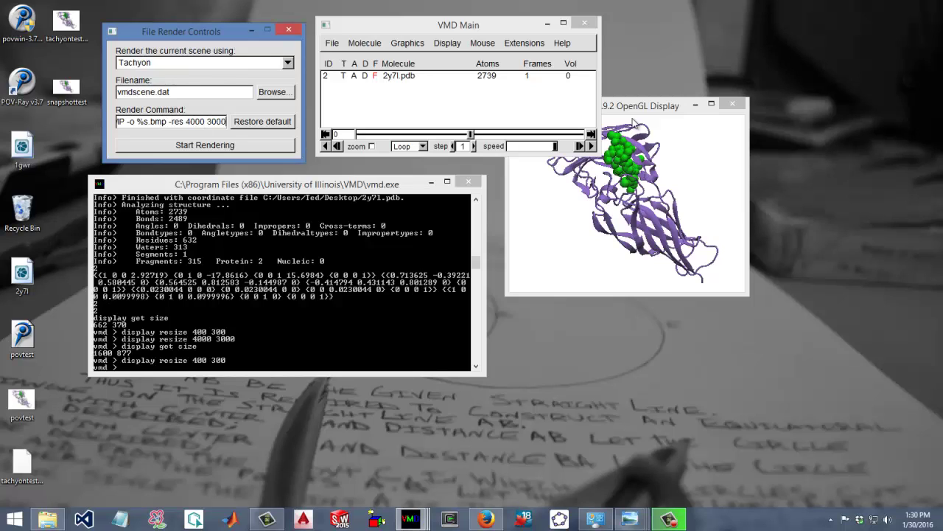
left_click(632, 110)
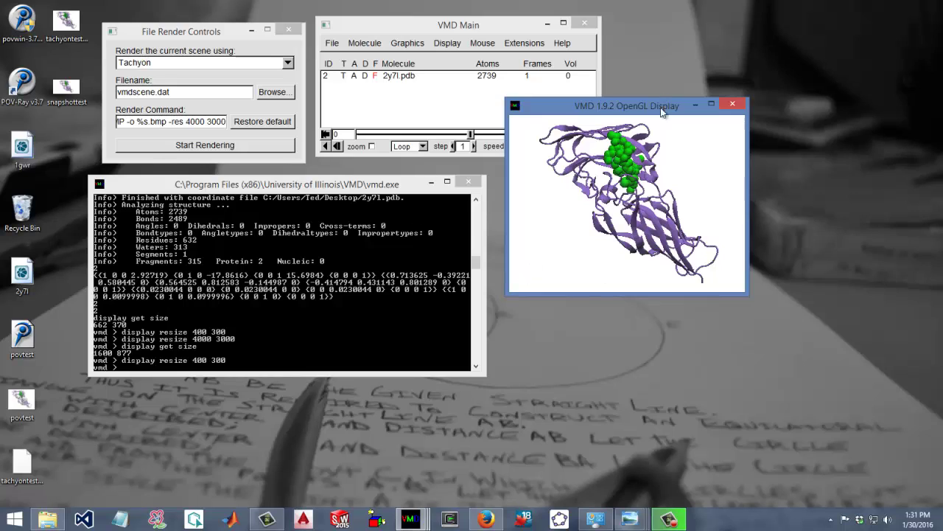
left_click(225, 116)
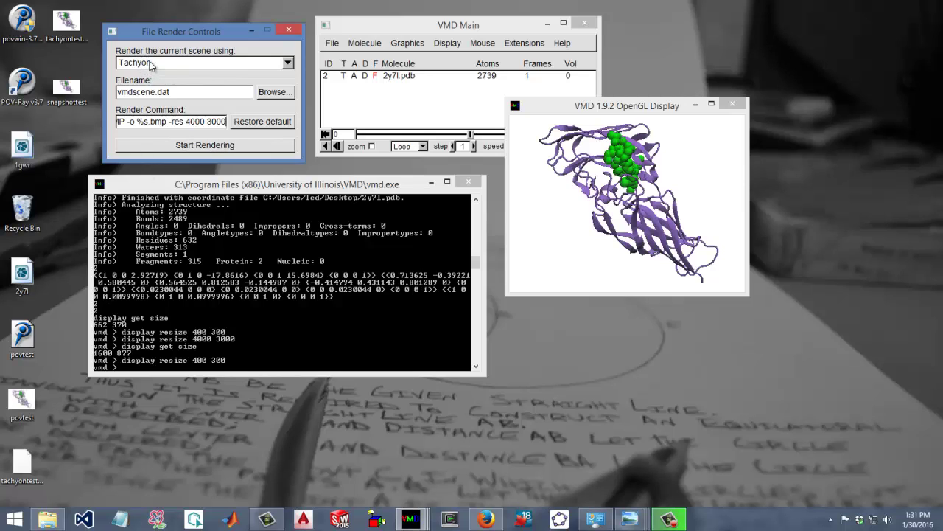
left_click(66, 124)
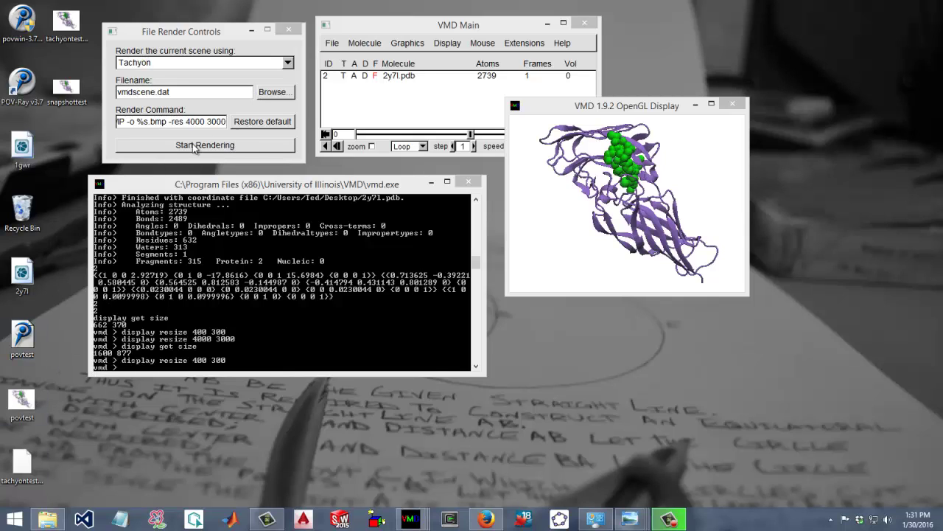
mouse_move(79, 16)
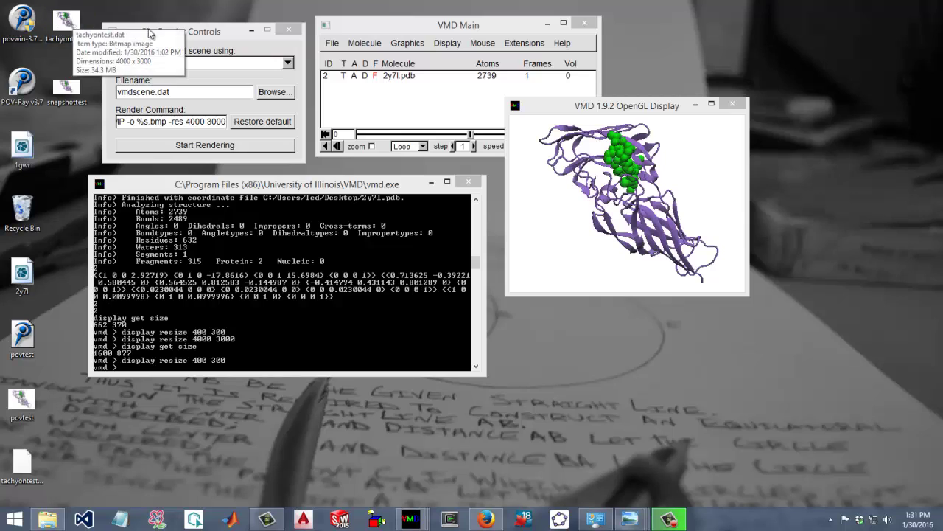
left_click(290, 32)
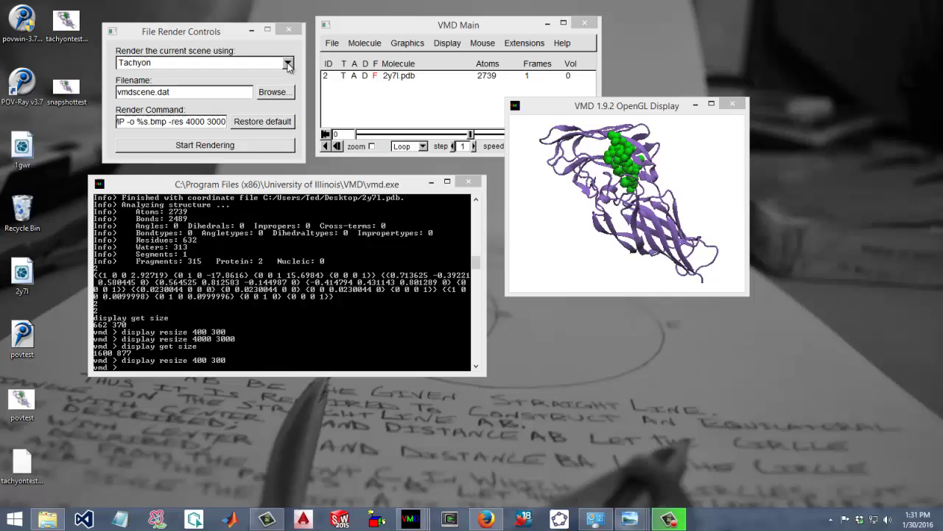
Choose POV-Ray 3.6 as the renderer for the current scene
left_click(287, 63)
left_click(251, 86)
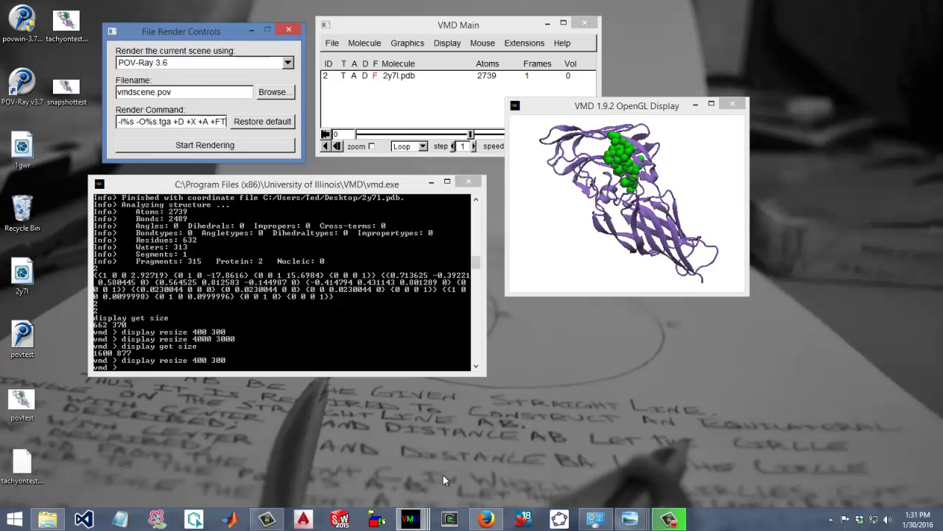
Switch to Firefox, examine the Windows installer section of the POV-Ray download page, and return to VMD
left_click(483, 516)
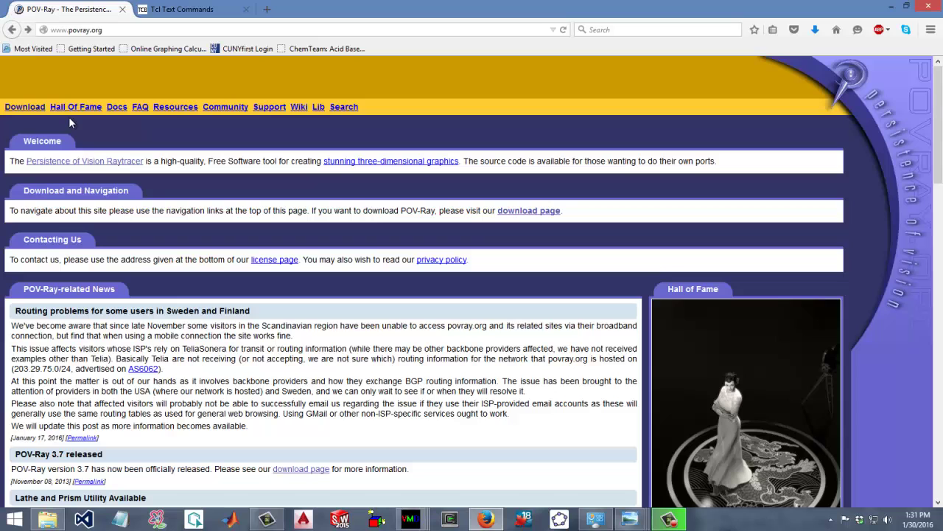
left_click(26, 107)
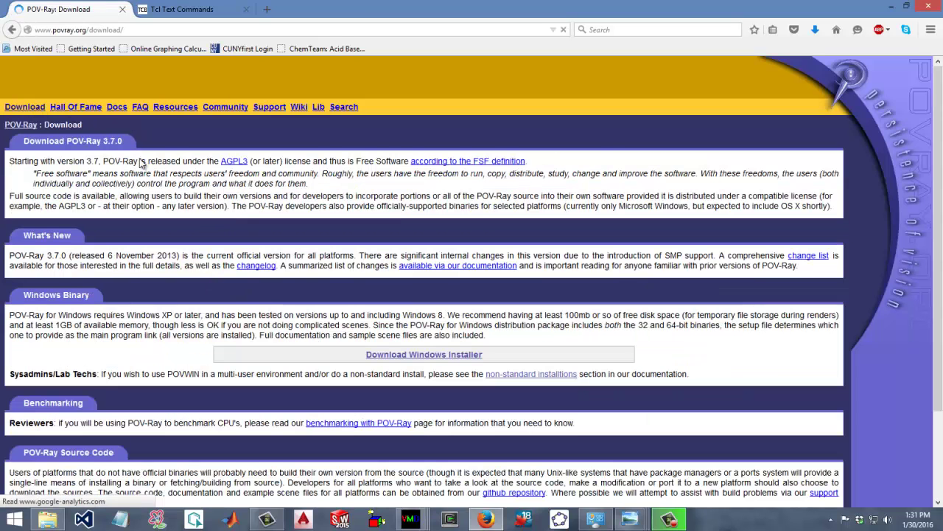
left_click(410, 357)
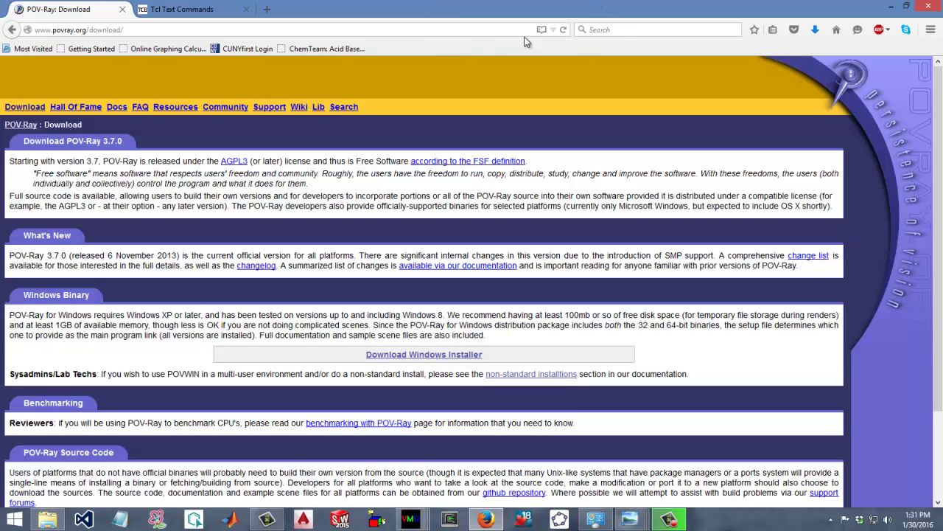
left_click(890, 7)
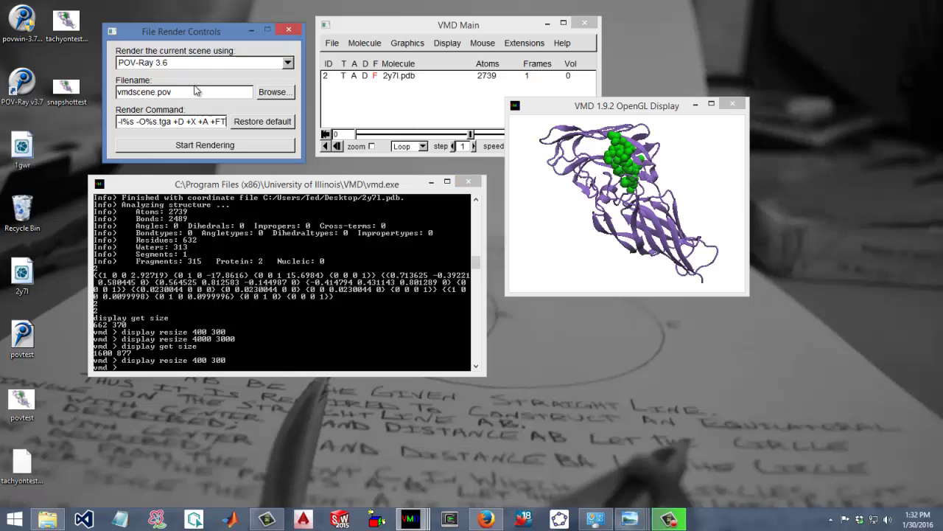
left_click(210, 62)
left_click(210, 63)
left_click(264, 94)
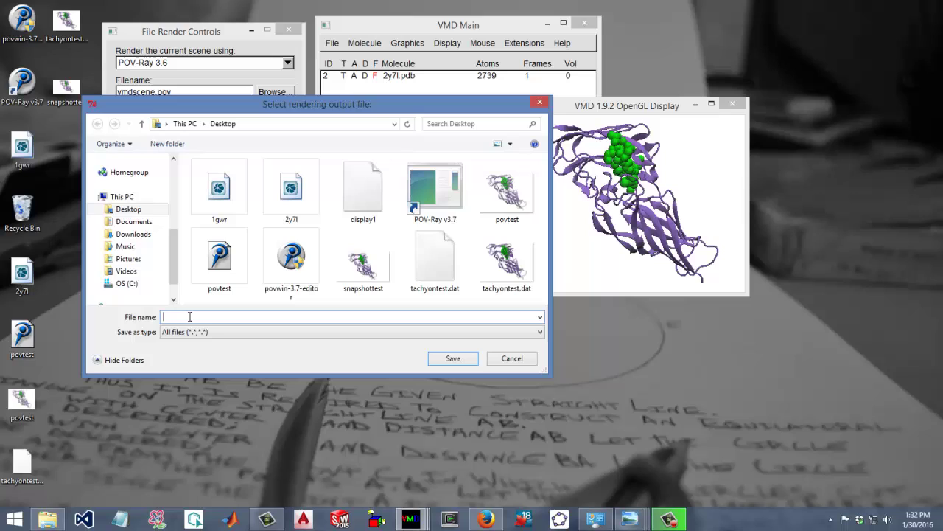
type("sfldskjfkl.pov")
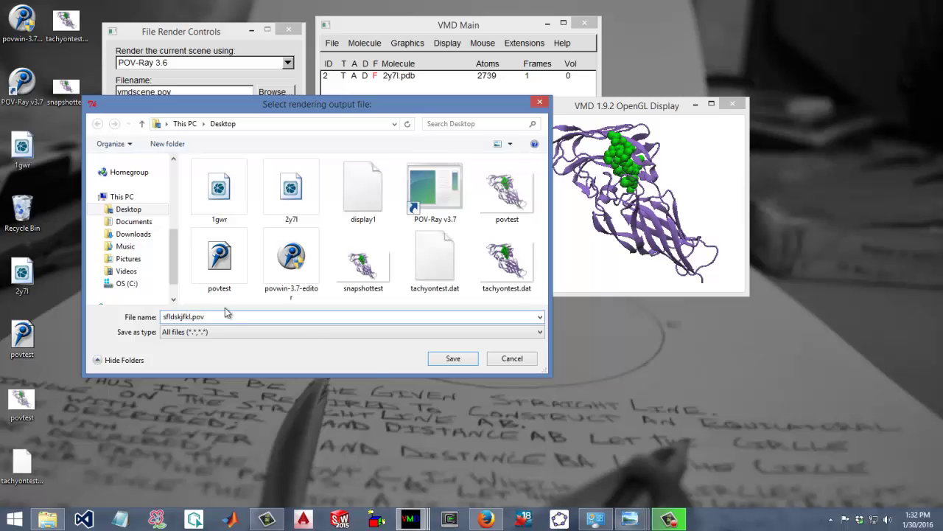
left_click(526, 364)
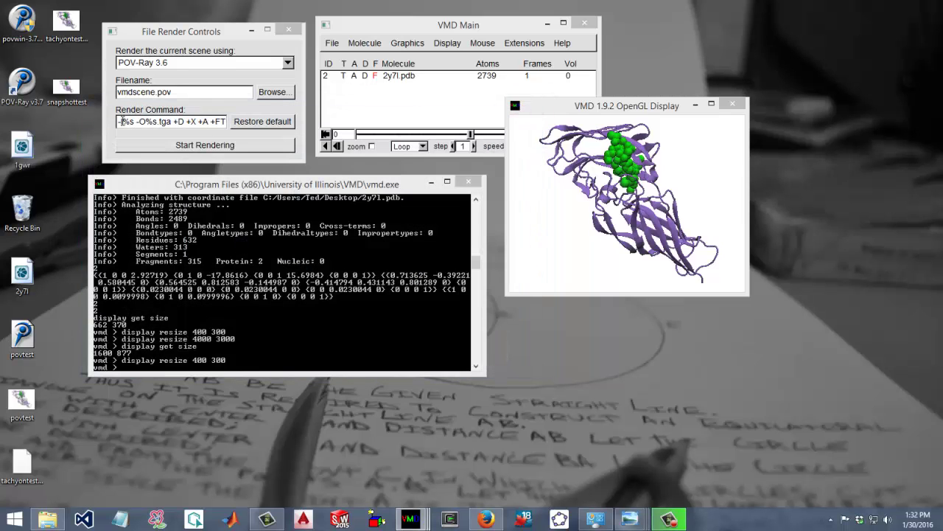
Examine the POV-Ray render command back to its start and highlight the program name it calls
left_click(122, 122)
key("Left")
key("Left")
key("Left")
key("Left")
key("Left")
key("Left")
key("Left")
key("Left")
key("Left")
key("Left")
key("Left")
key("Left")
key("Left")
key("Left")
key("Left")
key("Left")
key("Left")
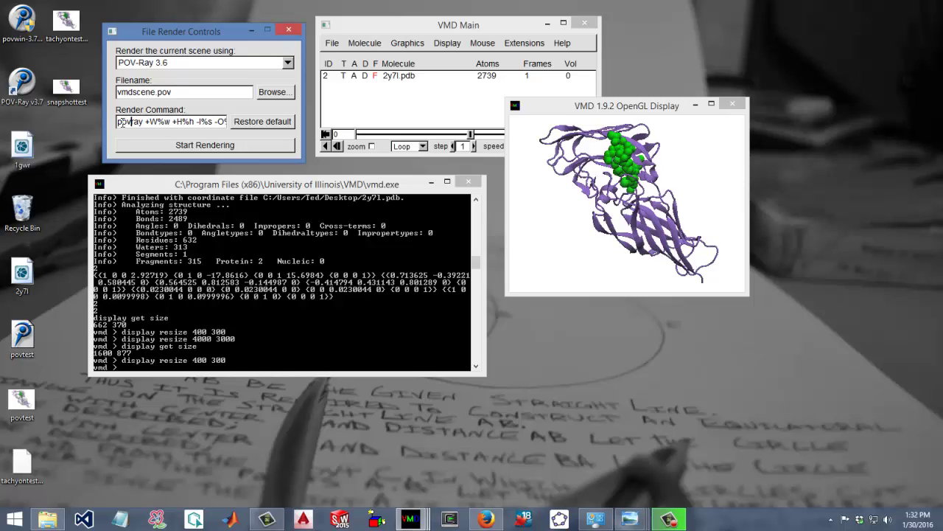
double_click(137, 121)
double_click(131, 121)
Switch to File Explorer and open the C: drive from This PC
left_click(49, 519)
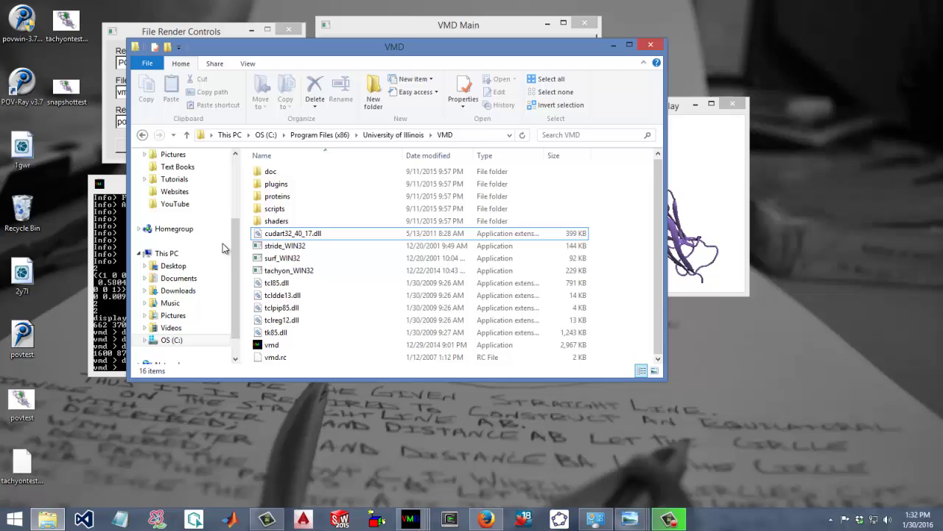
left_click_drag(239, 250, 232, 214)
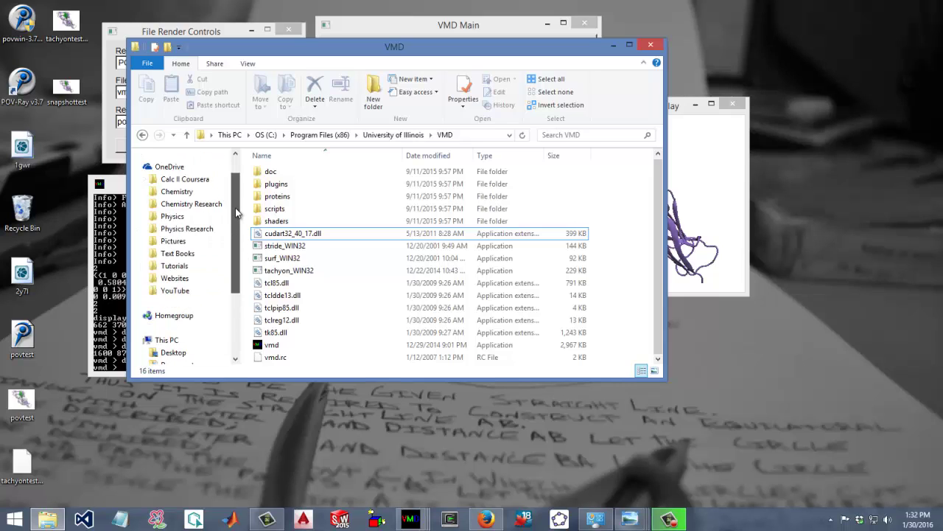
left_click(180, 315)
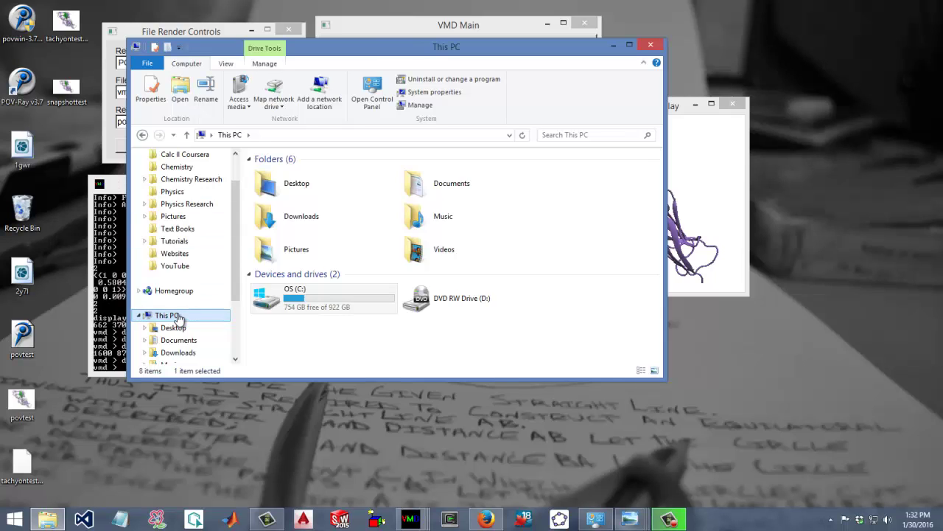
left_click(309, 299)
double_click(309, 298)
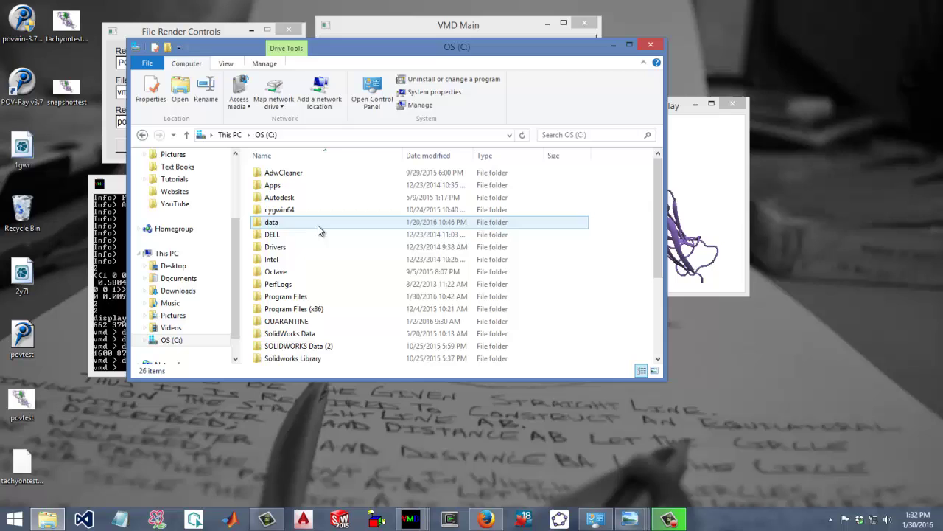
Search the Program Files (x86) folder for POV-Ray and return to the C: drive
scroll(274, 261, "down", 3)
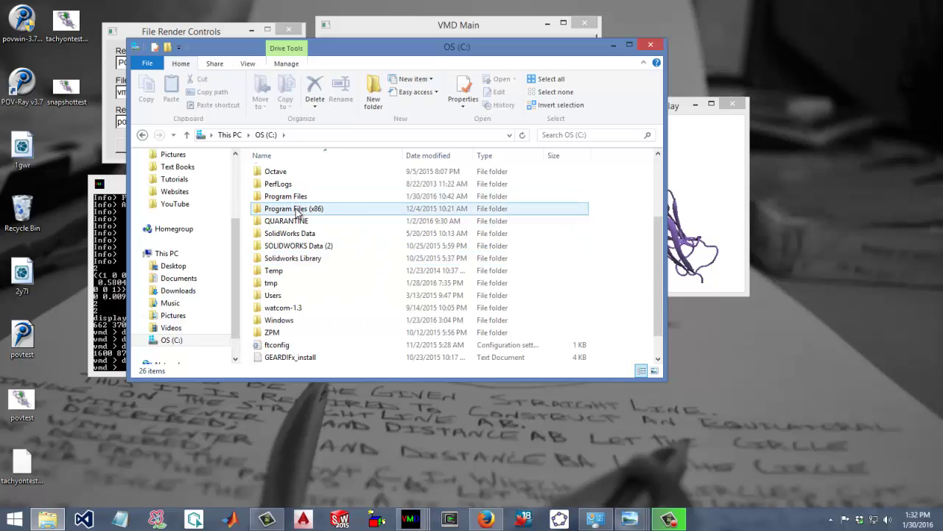
double_click(295, 210)
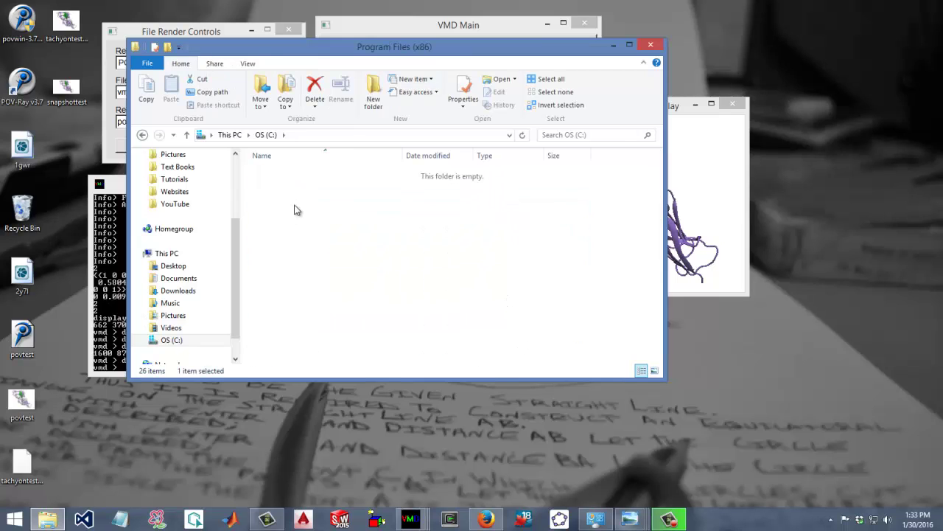
scroll(320, 246, "down", 3)
scroll(330, 248, "down", 7)
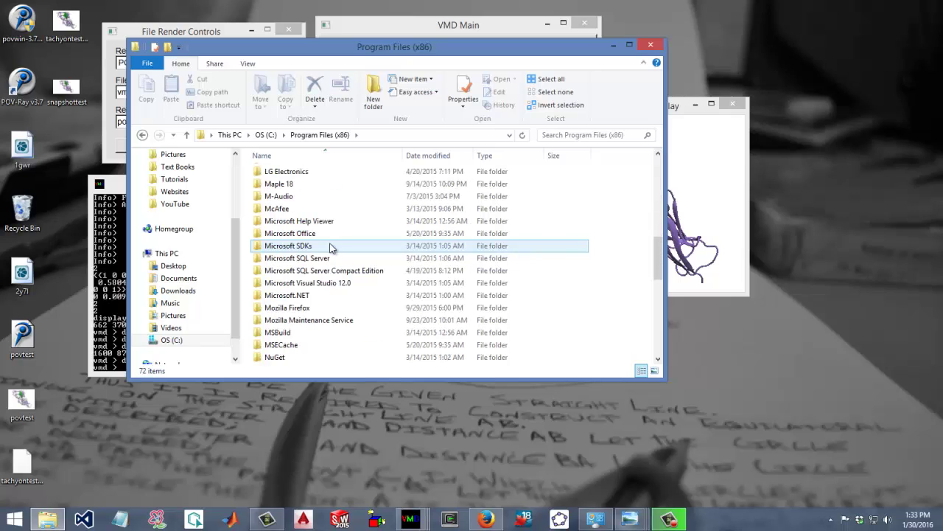
scroll(333, 248, "down", 7)
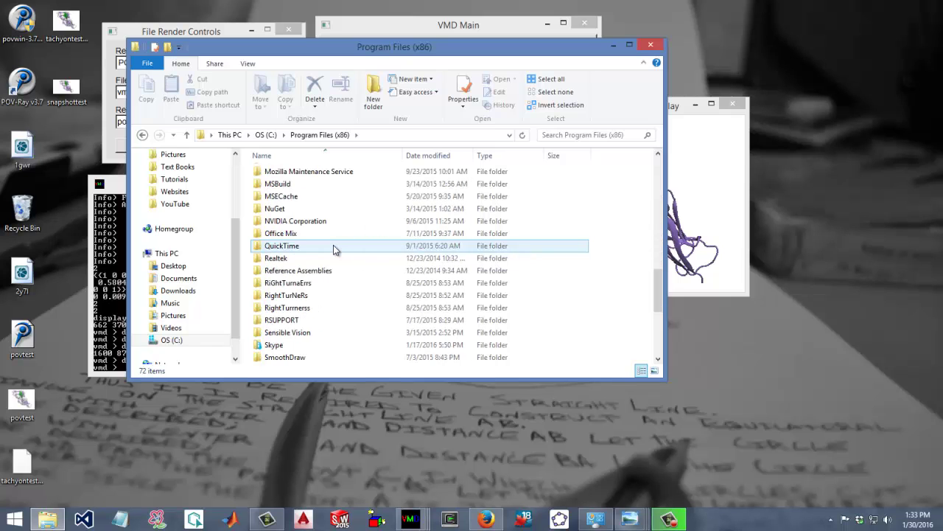
scroll(334, 251, "down", 1)
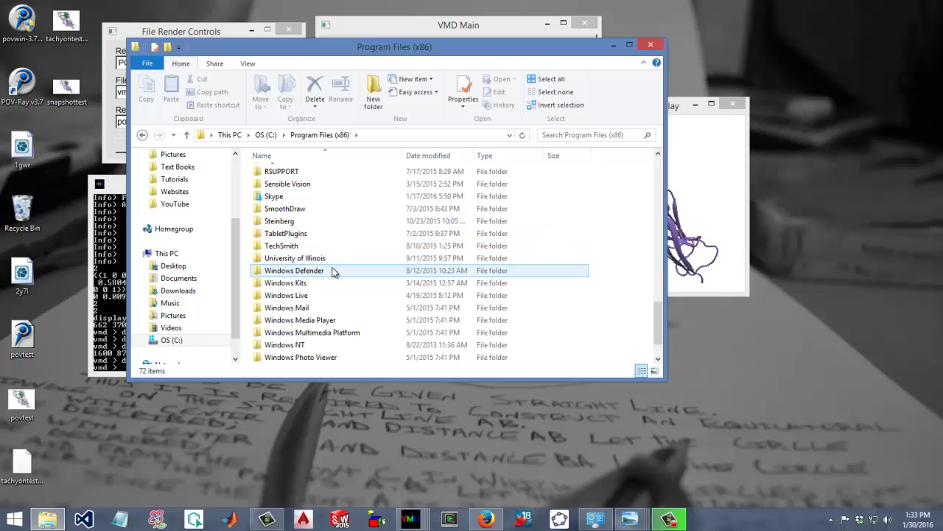
scroll(332, 270, "up", 2)
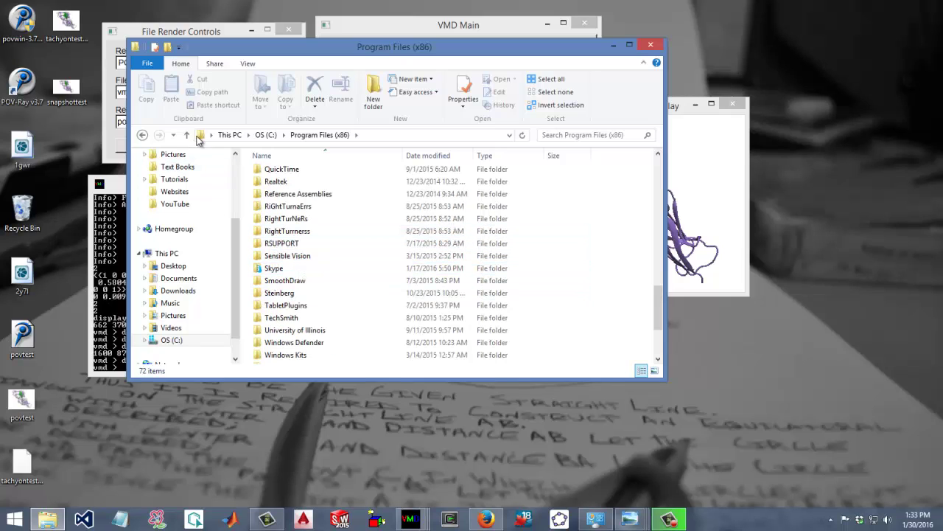
left_click(186, 135)
Open the POV-Ray program folder at C:\Program Files\POV-Ray\v3.7\bin
left_click(302, 297)
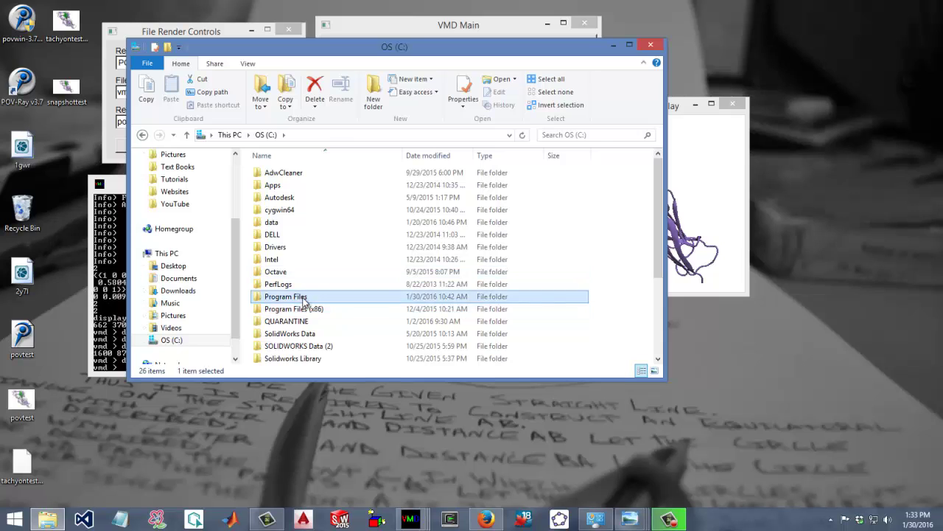
double_click(302, 298)
scroll(291, 304, "down", 5)
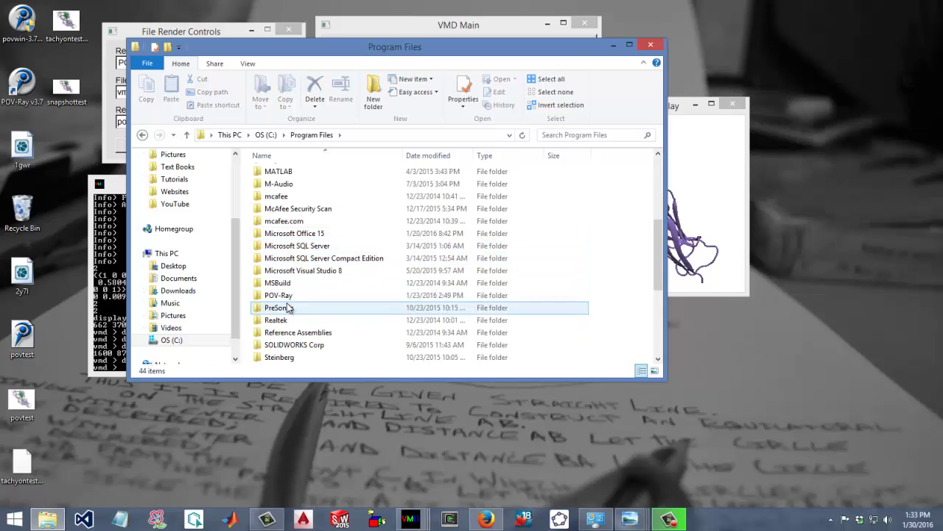
double_click(288, 295)
double_click(280, 177)
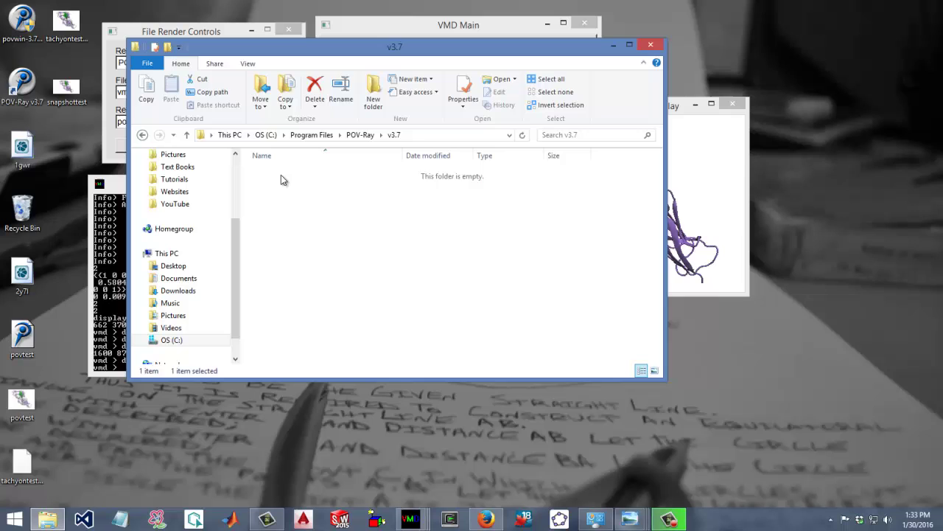
double_click(278, 175)
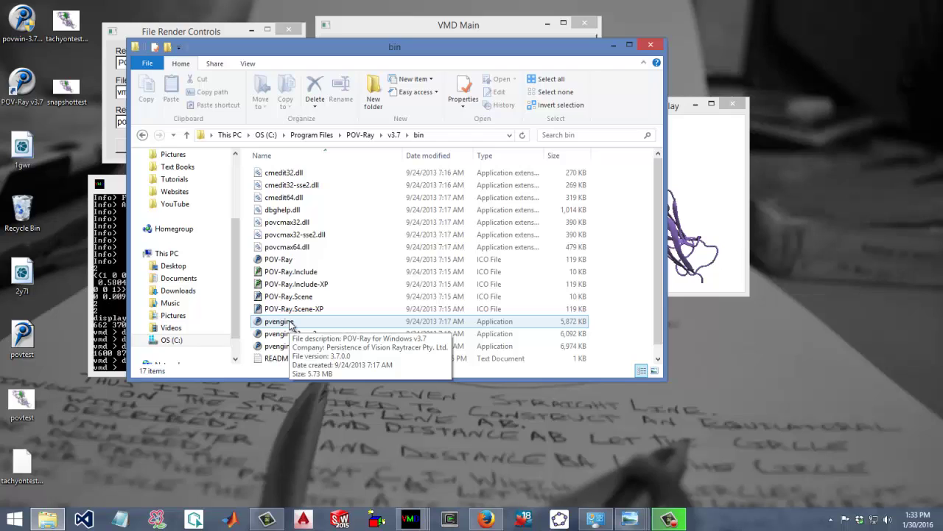
Copy the bin folder's path and paste it over povray in VMD's render command, giving C:\Program Files\POV-Ray\v3.7\bin
left_click(449, 134)
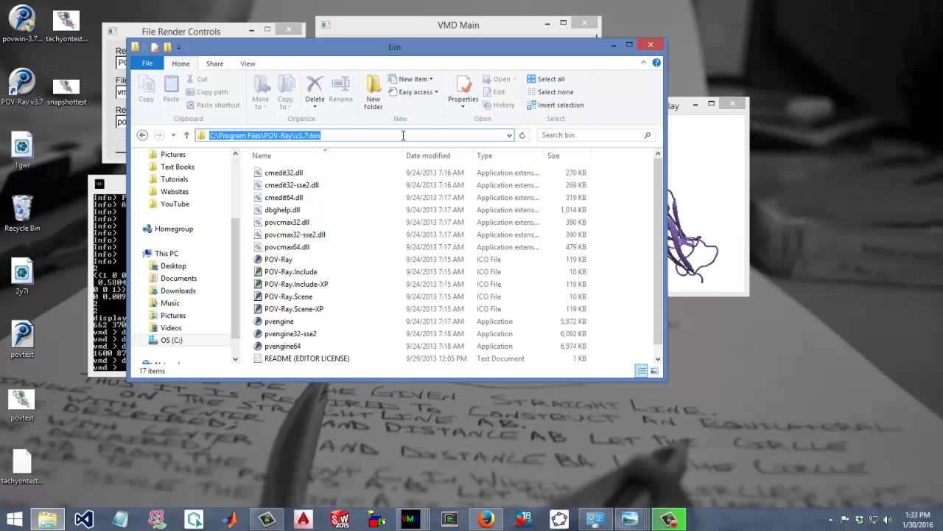
left_click(221, 31)
left_click(136, 121)
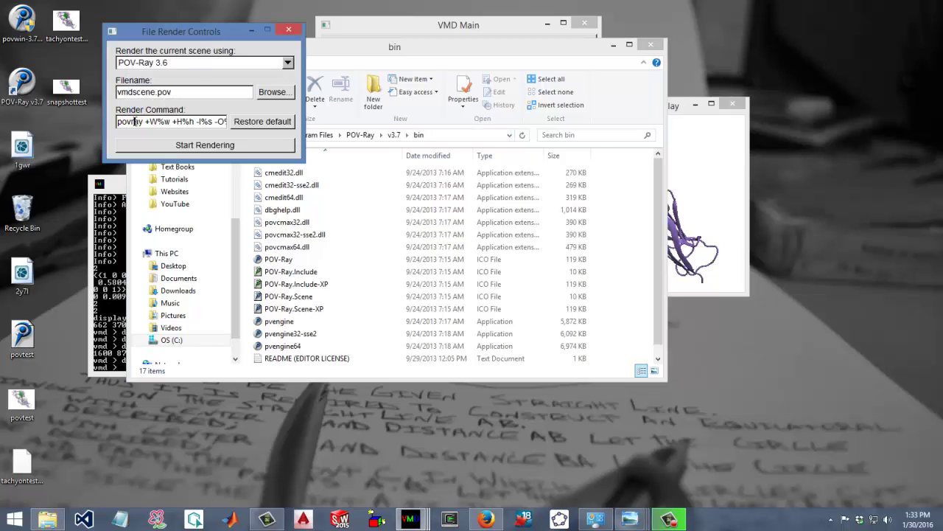
double_click(140, 123)
left_click(141, 123)
double_click(142, 123)
key("ctrl+v")
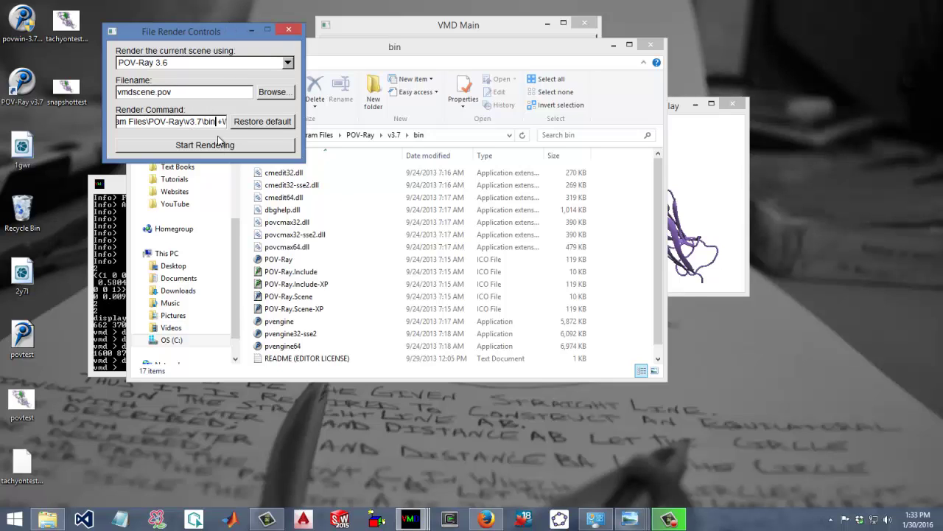
Append \pvengine to the folder path in the render command
type("\\")
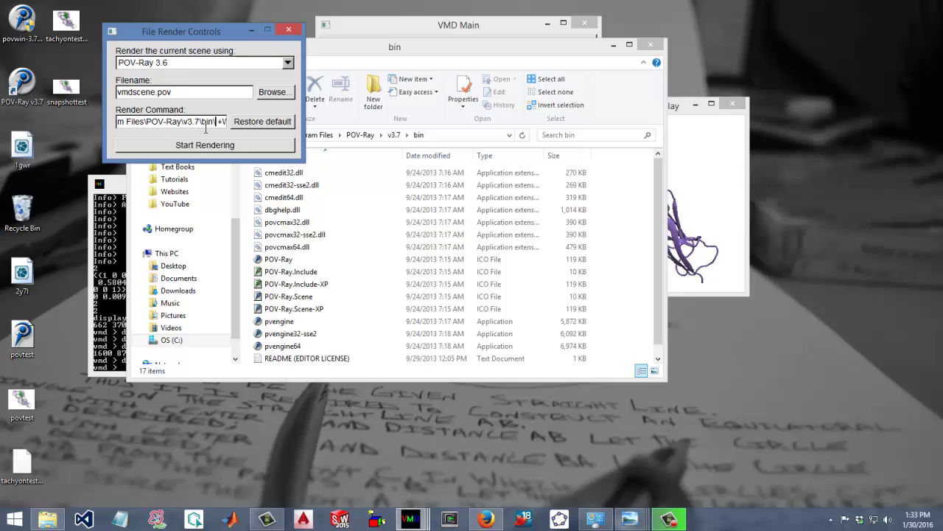
left_click(281, 322)
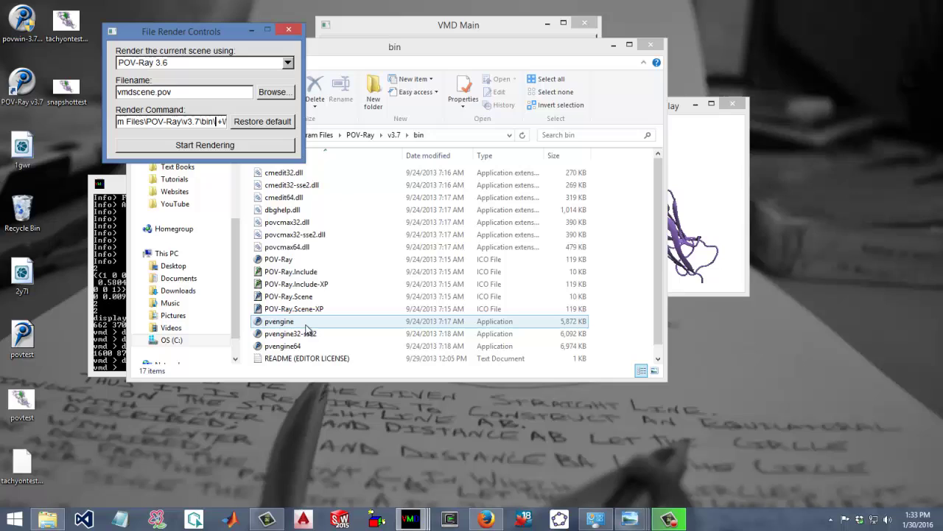
type("pv")
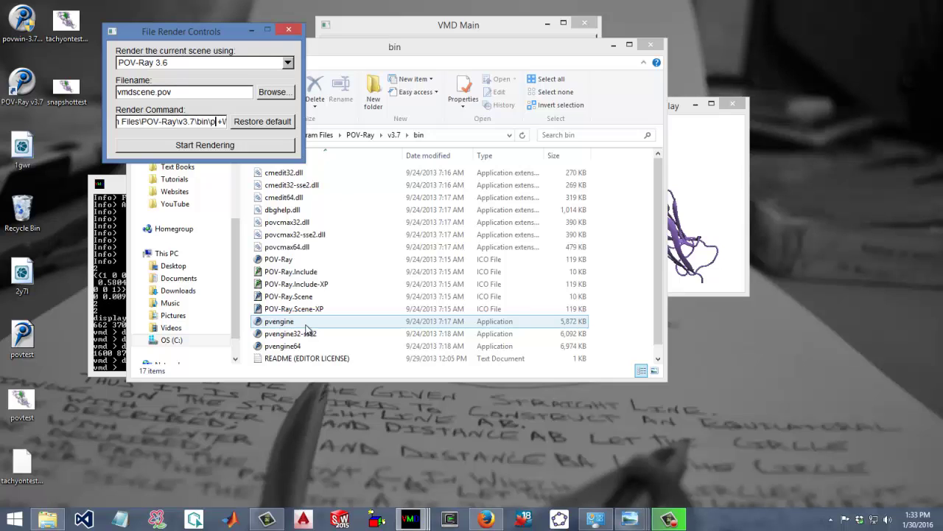
type("engine")
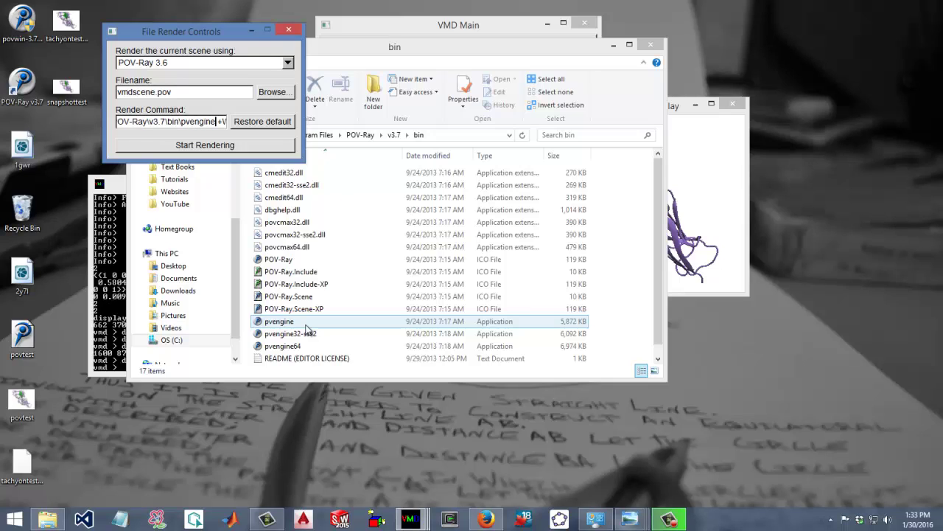
Wrap the pvengine path in the POV-Ray render command in double quotes, doubling the backslash before pvengine and adding the .exe extension
type("\"")
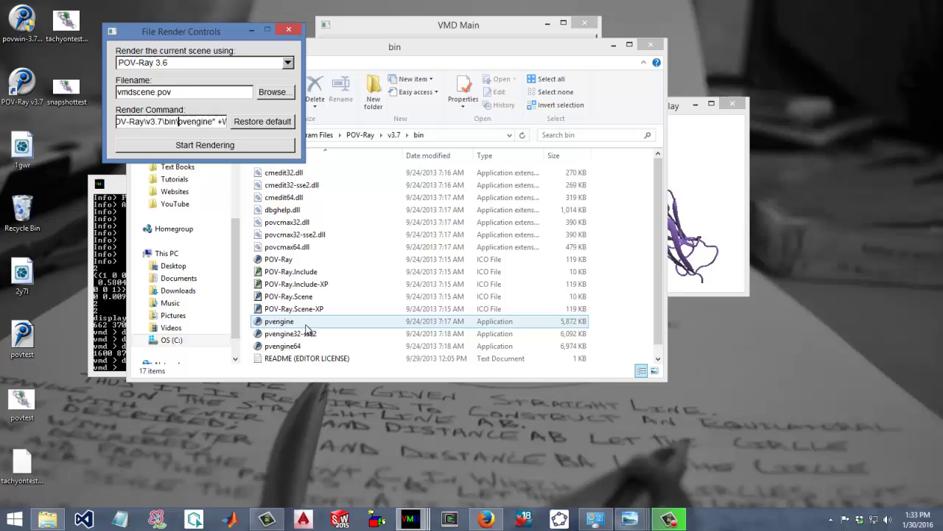
type("\\")
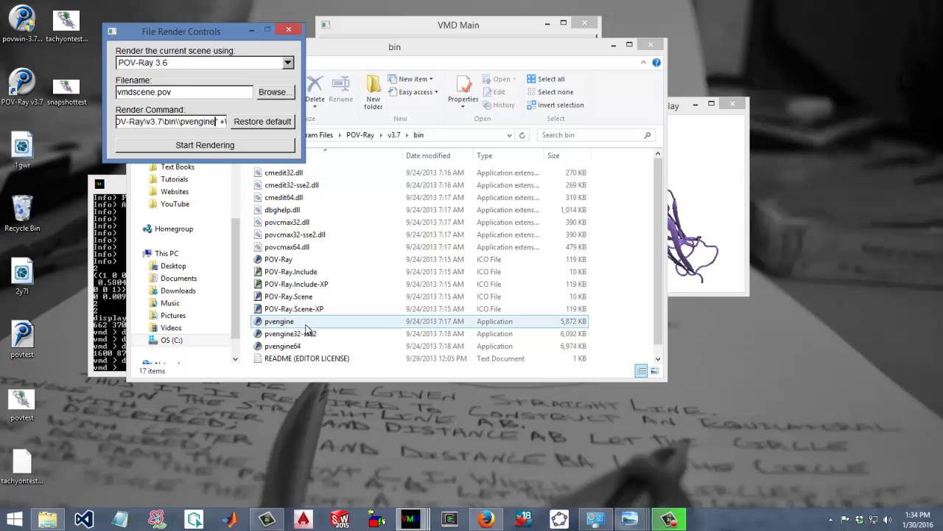
type(".exe")
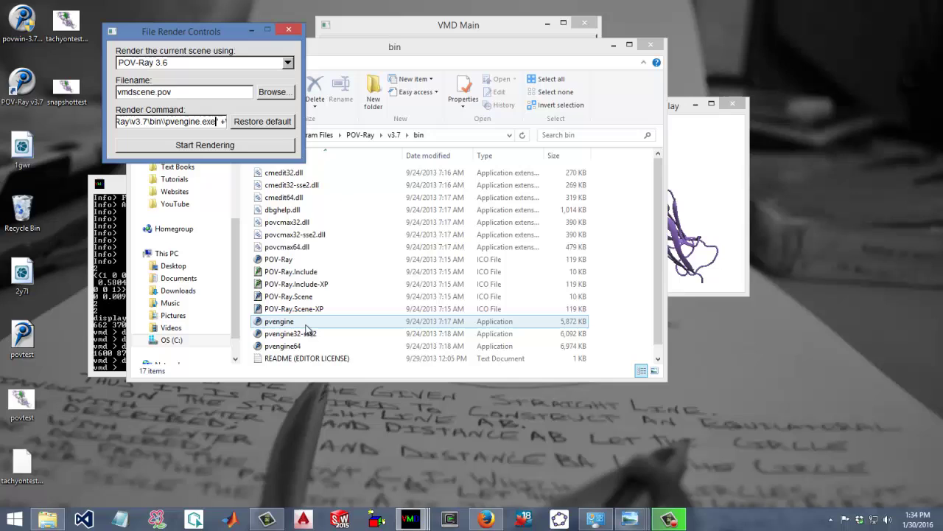
left_click(125, 122)
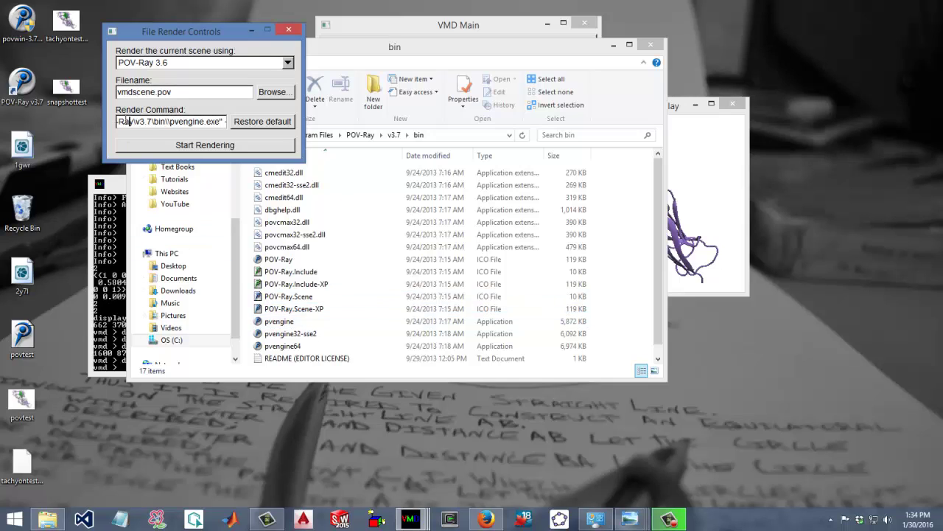
key("Home")
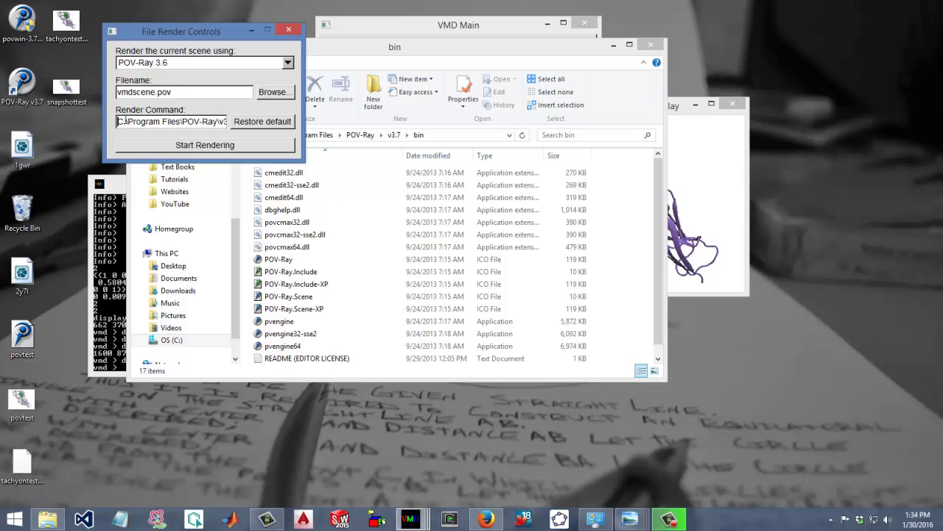
type("\"")
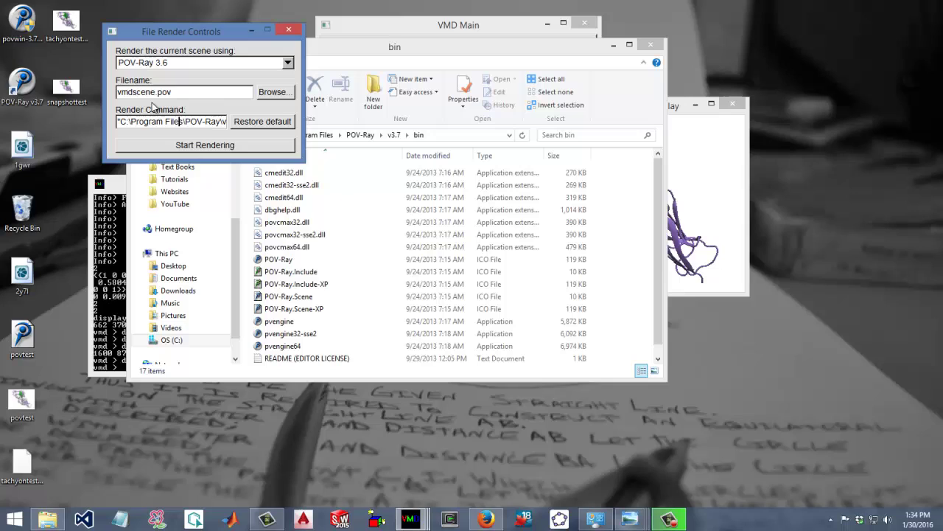
Append -res 4000 3000 to the end of the POV-Ray render command
key("Right")
key("Right")
key("Right")
key("Right")
key("Right")
key("Right")
key("Right")
key("Right")
key("Right")
key("Right")
key("Right")
key("Right")
key("Right")
key("Right")
key("Right")
key("Right")
key("Right")
key("Right")
key("Right")
key("Right")
key("Right")
key("Right")
key("Right")
key("Right")
key("Right")
key("Right")
key("Right")
key("Right")
key("Right")
key("Right")
key("Right")
key("Right")
key("Right")
key("Right")
key("Right")
key("Right")
key("Right")
key("Right")
key("Right")
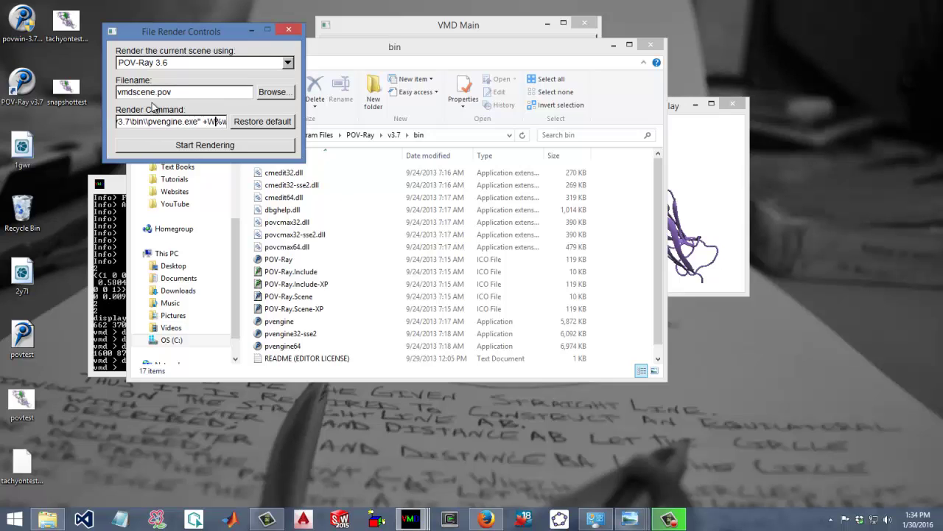
key("Right")
key("Right")
key("Right")
key("Right")
key("Right")
key("Right")
key("Right")
key("Right")
key("Right")
key("Right")
key("Right")
key("Right")
key("Right")
key("Right")
key("Right")
key("Right")
key("Right")
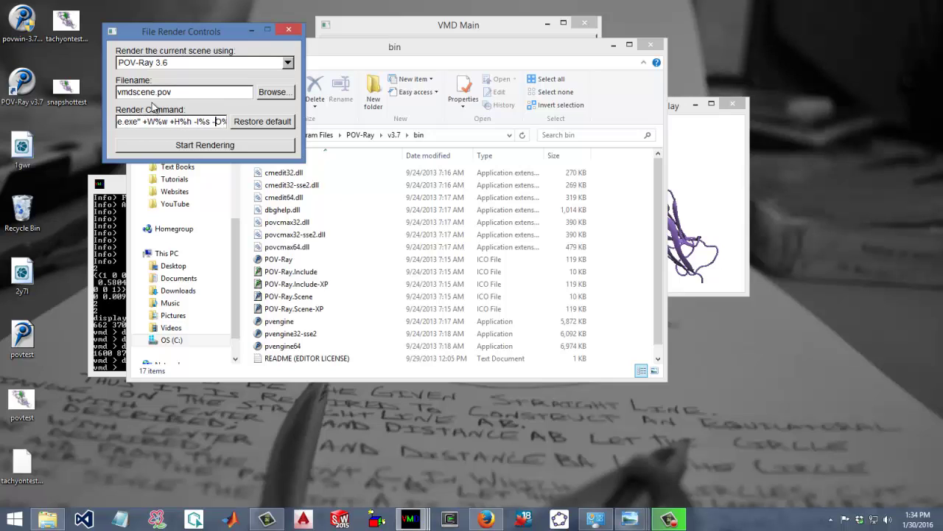
key("Right")
key("Right")
key("Right")
key("Right")
key("Right")
key("Right")
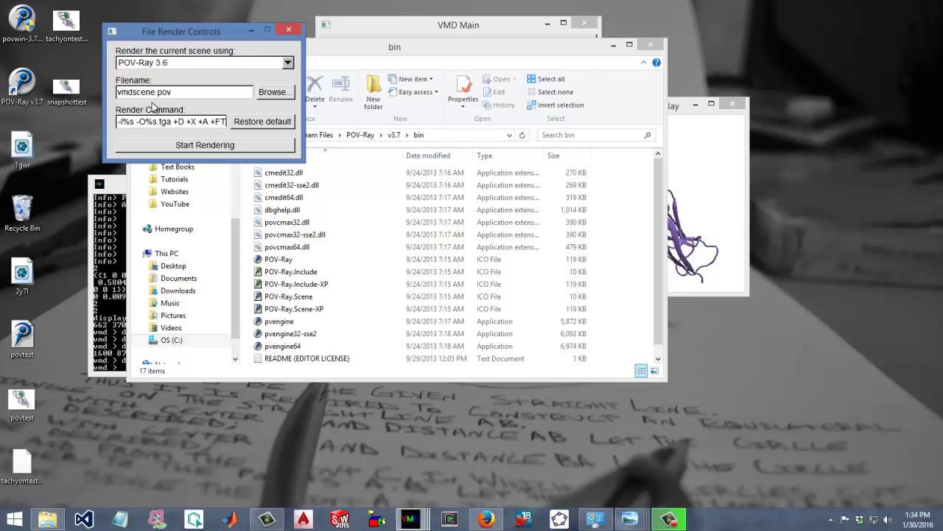
type("-")
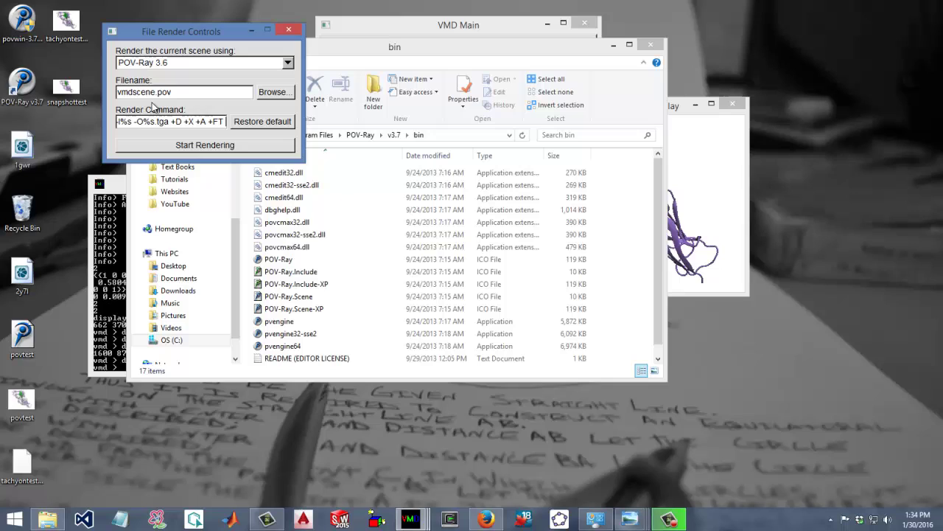
type("res")
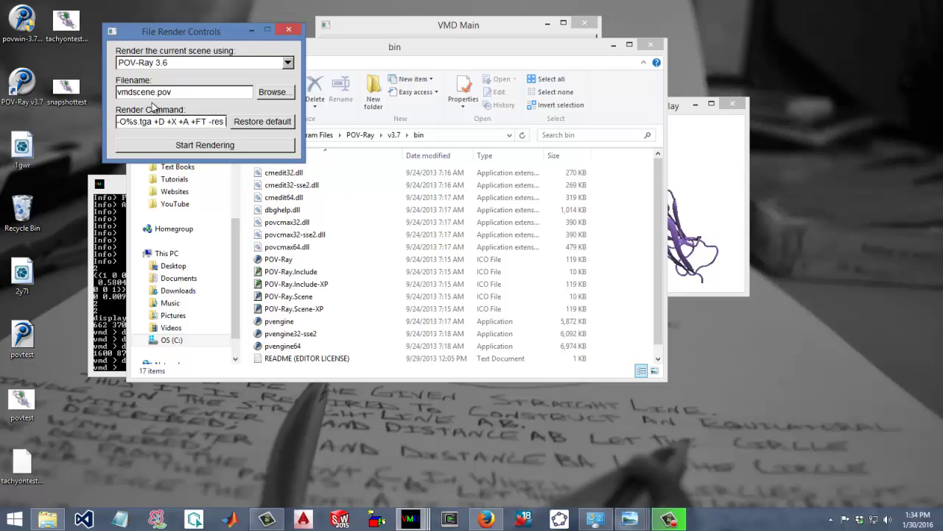
type(" 4000 3000")
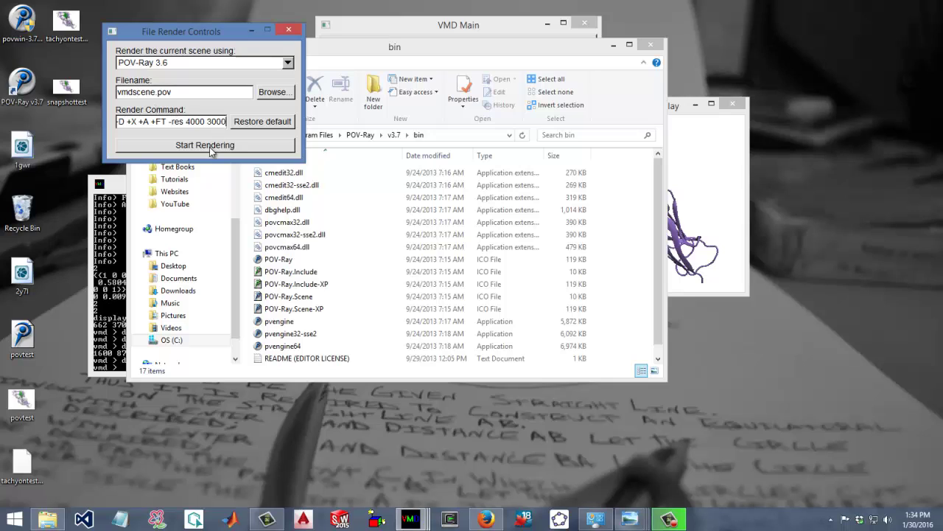
Bring the VMD console window forward and close the File Render Controls window
left_click(124, 188)
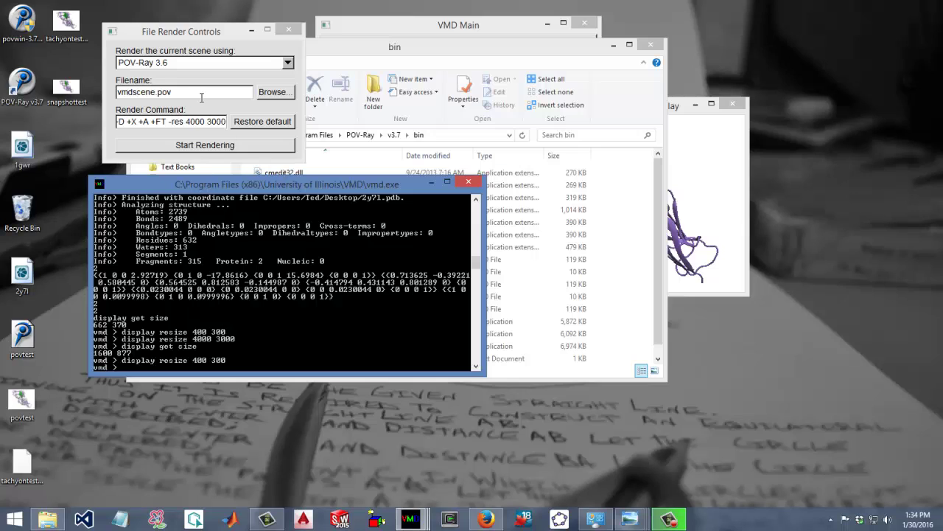
left_click(201, 34)
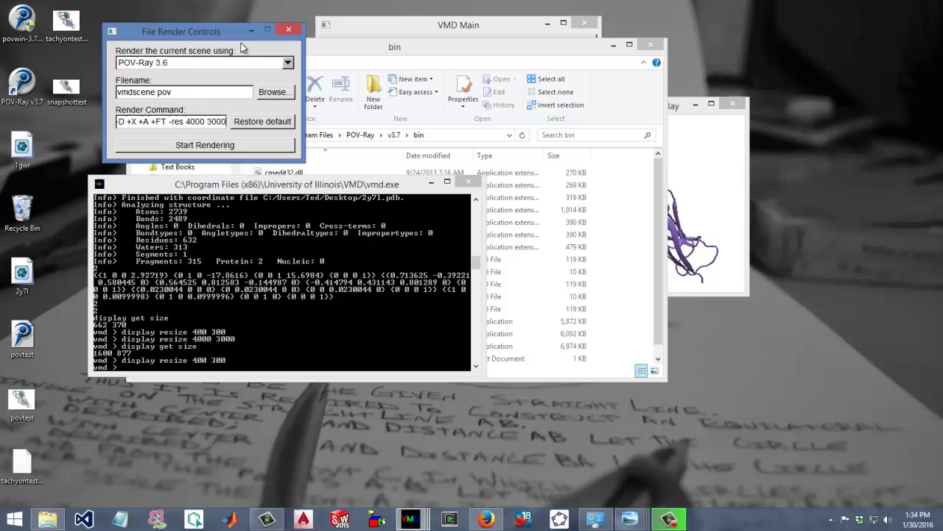
left_click(289, 31)
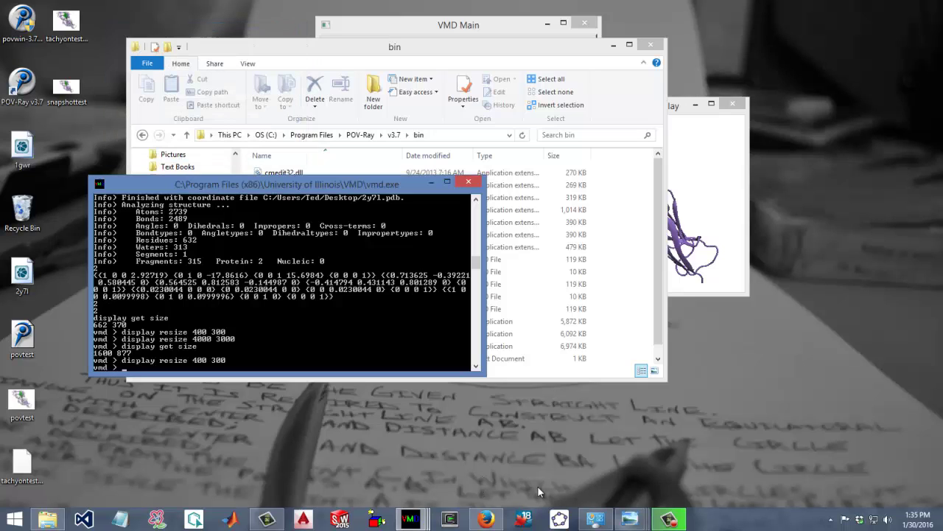
Launch POV-Ray v3.7 from the desktop
left_click(78, 134)
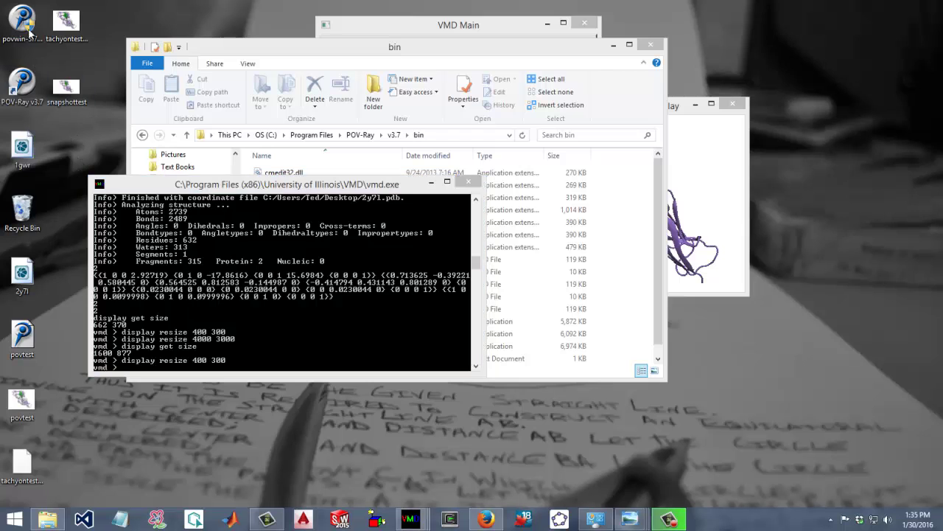
left_click(26, 80)
double_click(26, 81)
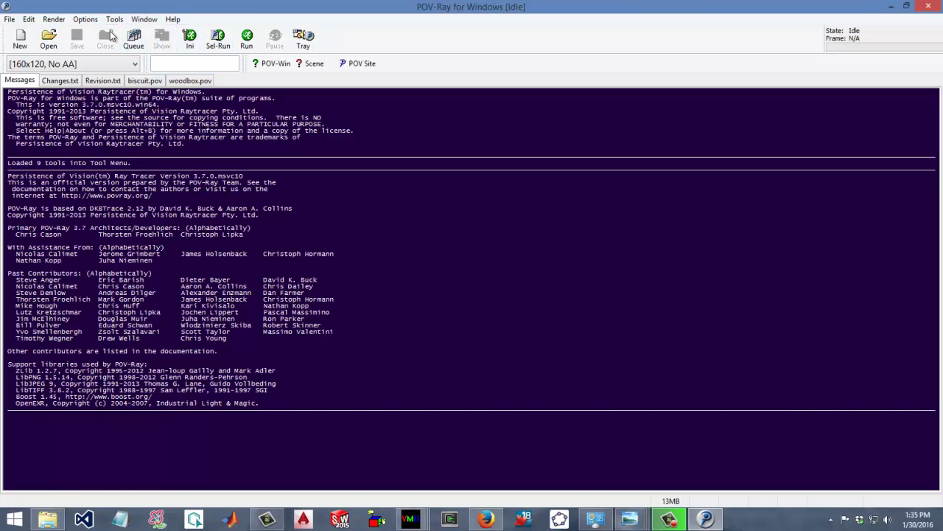
Examine the available render resolution presets, including 4000x3000 AA 0.3, without choosing one
left_click(134, 64)
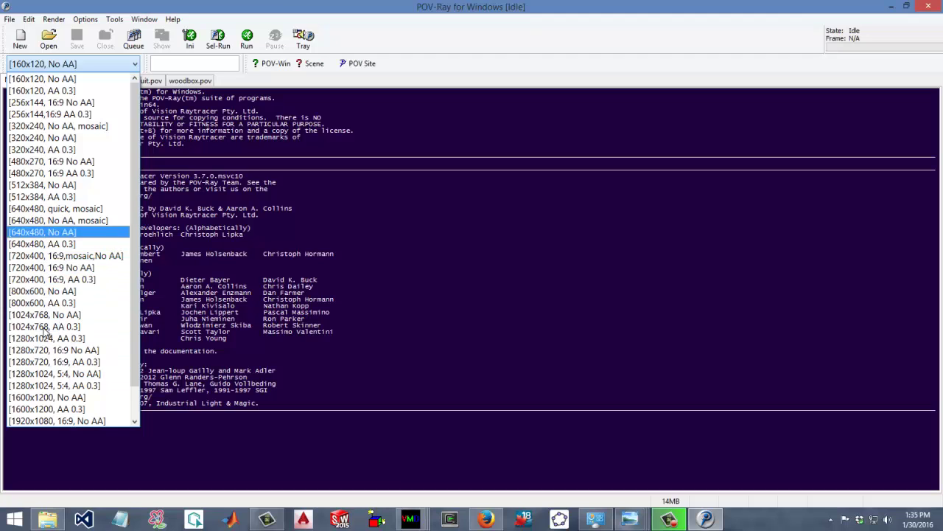
left_click(168, 41)
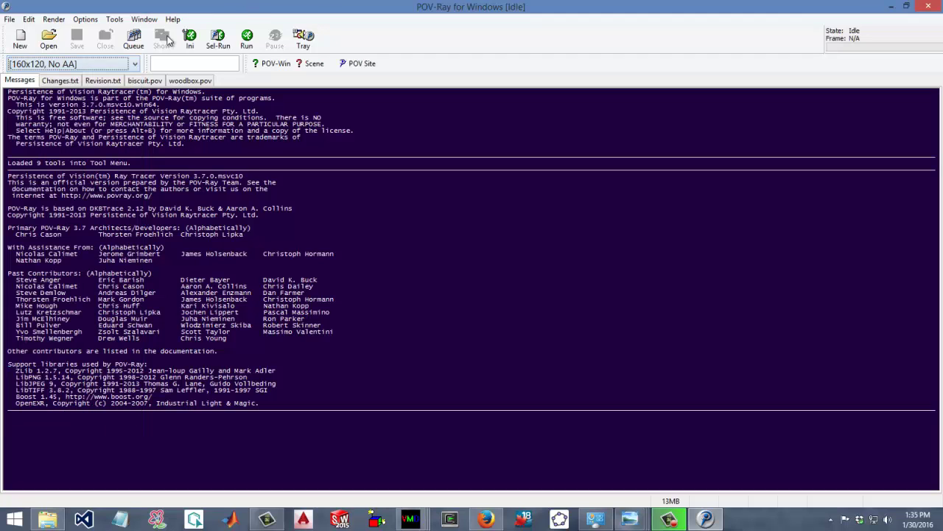
left_click(145, 20)
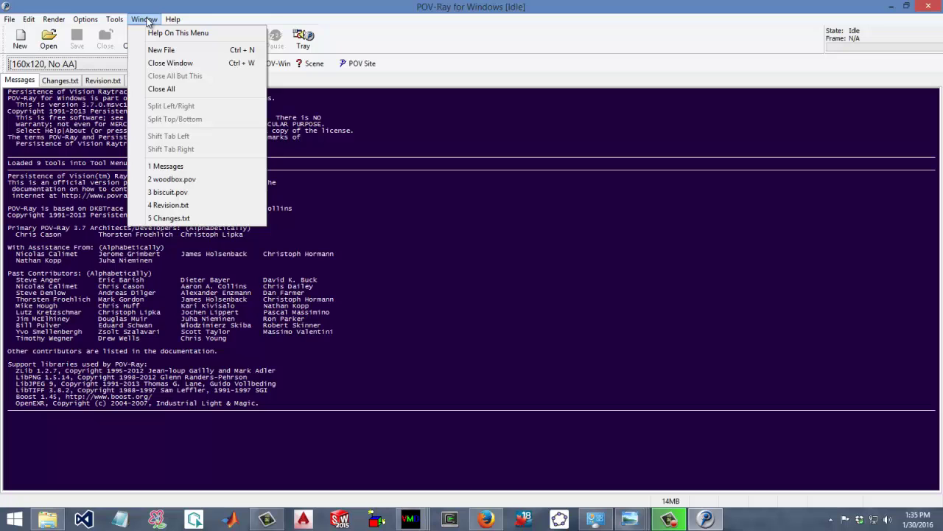
left_click(145, 20)
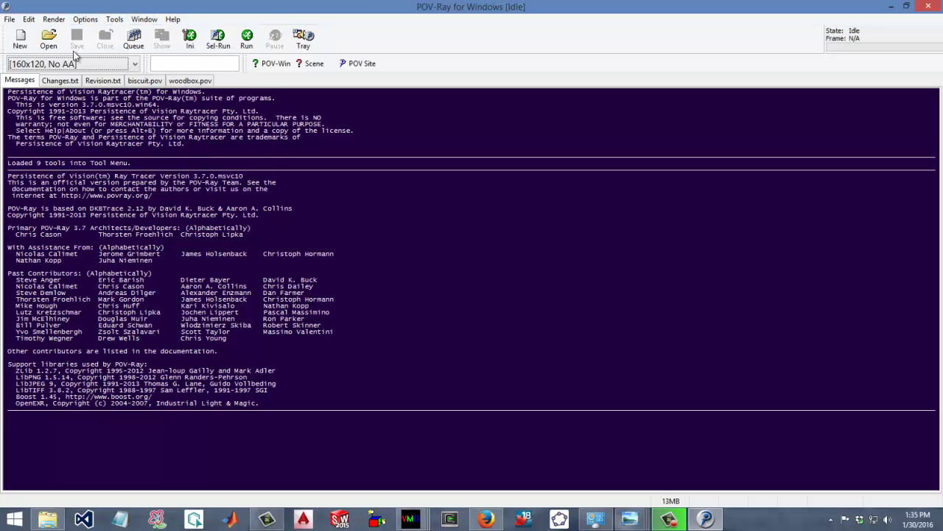
left_click(135, 64)
scroll(44, 221, "down", 1)
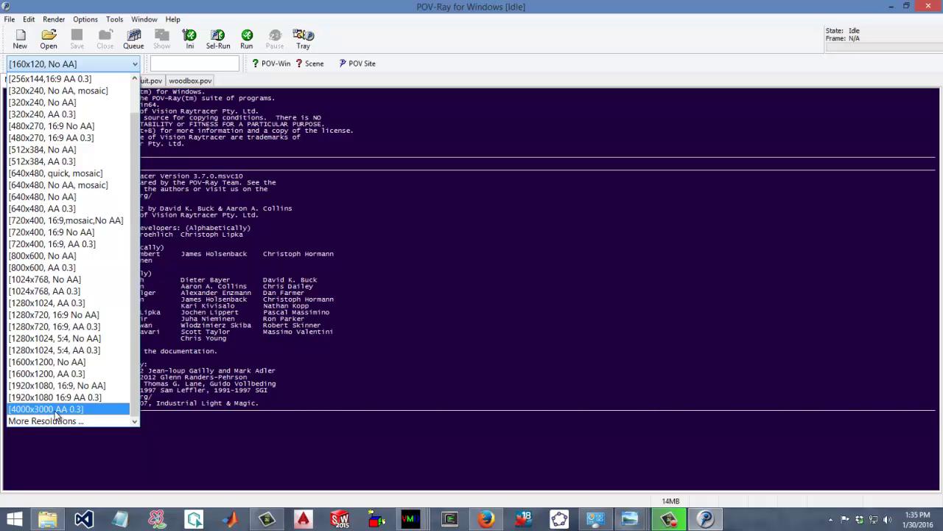
left_click(168, 34)
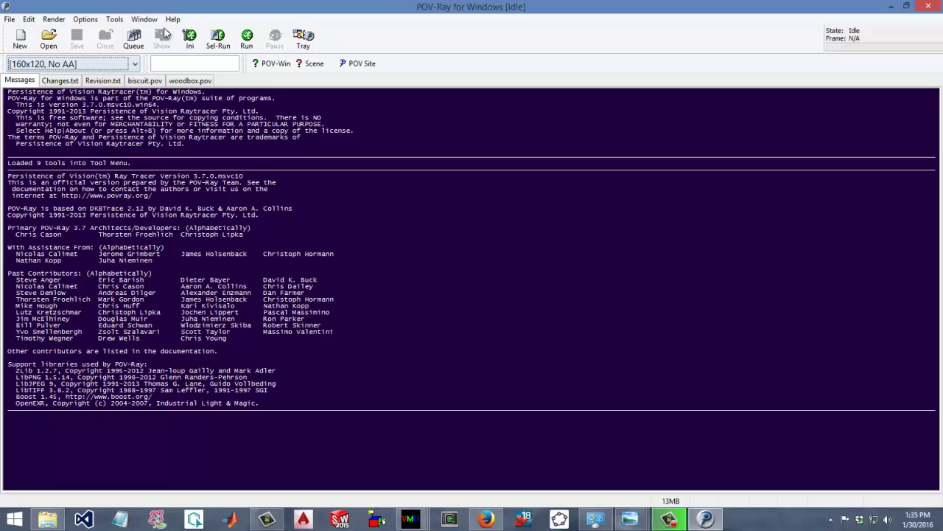
Open the resolution INI file for editing and locate the 4000x3000 AA 0.3 preset at its end
left_click(151, 20)
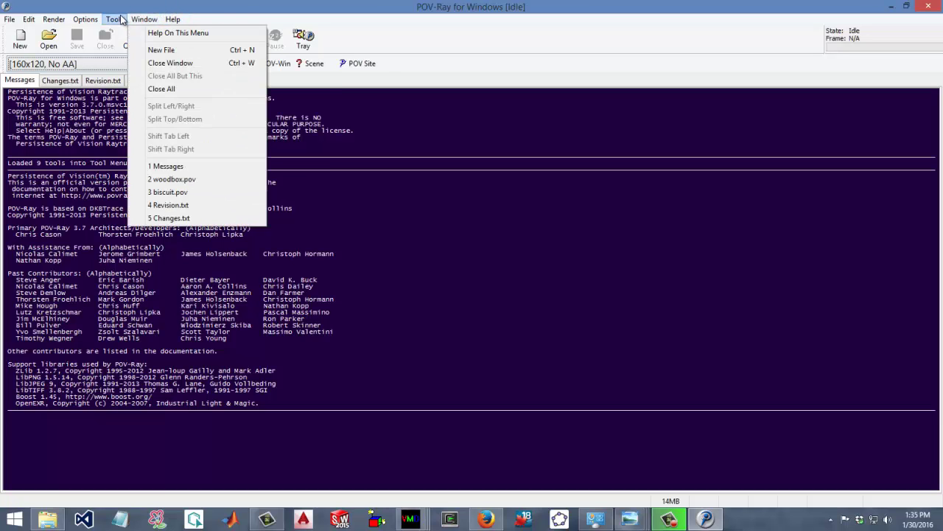
mouse_move(121, 21)
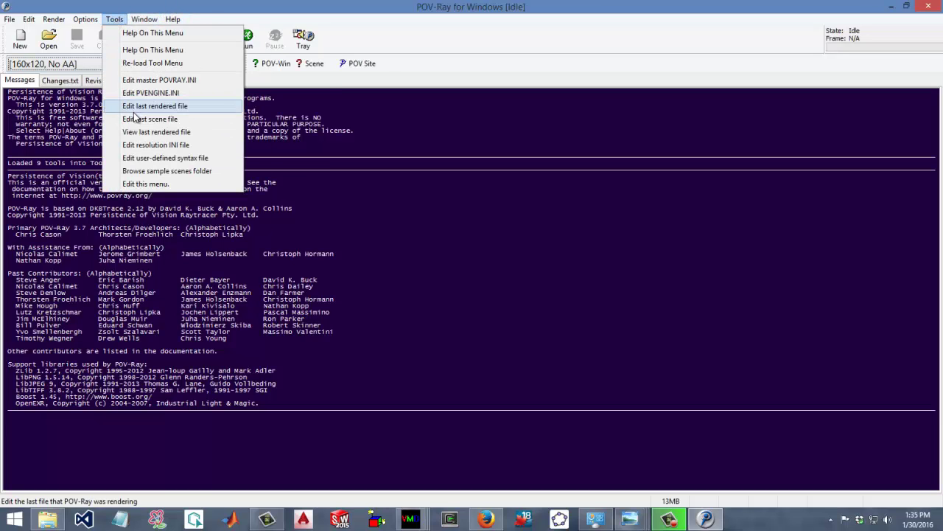
left_click(193, 146)
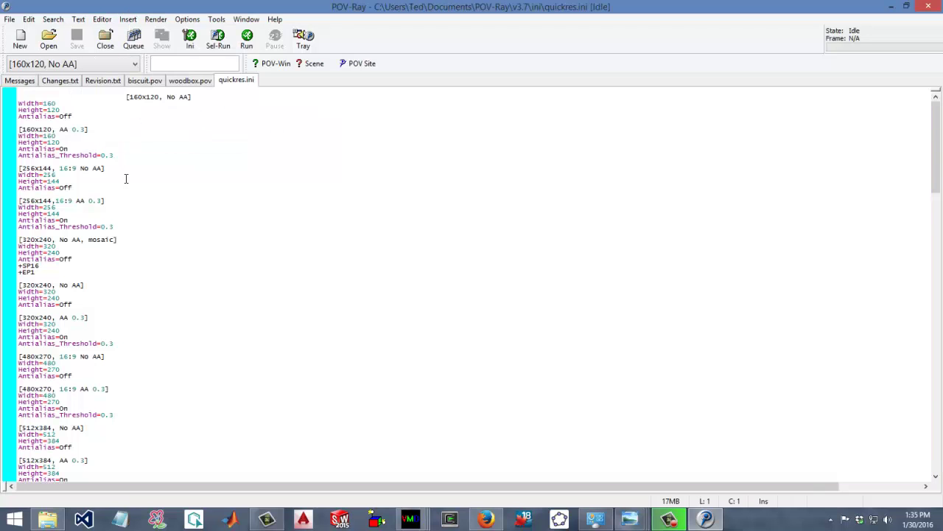
scroll(126, 178, "down", 20)
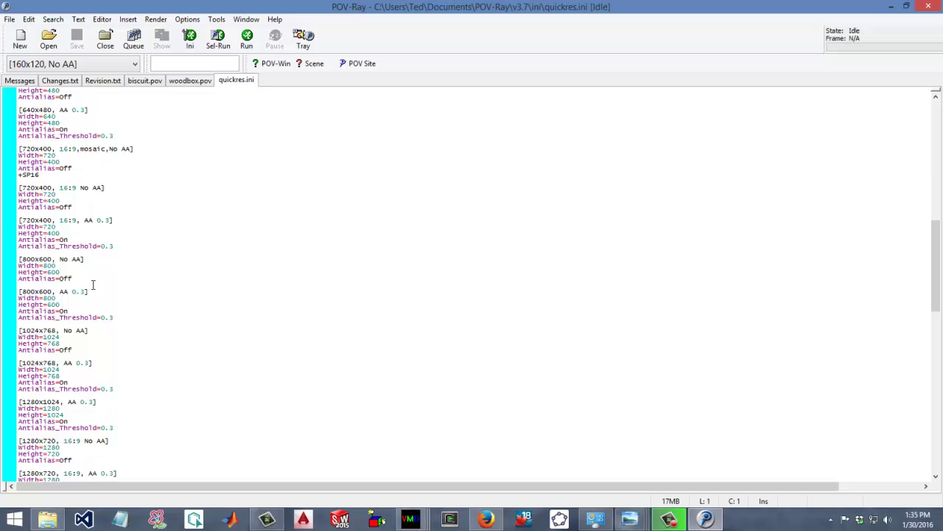
scroll(92, 284, "down", 20)
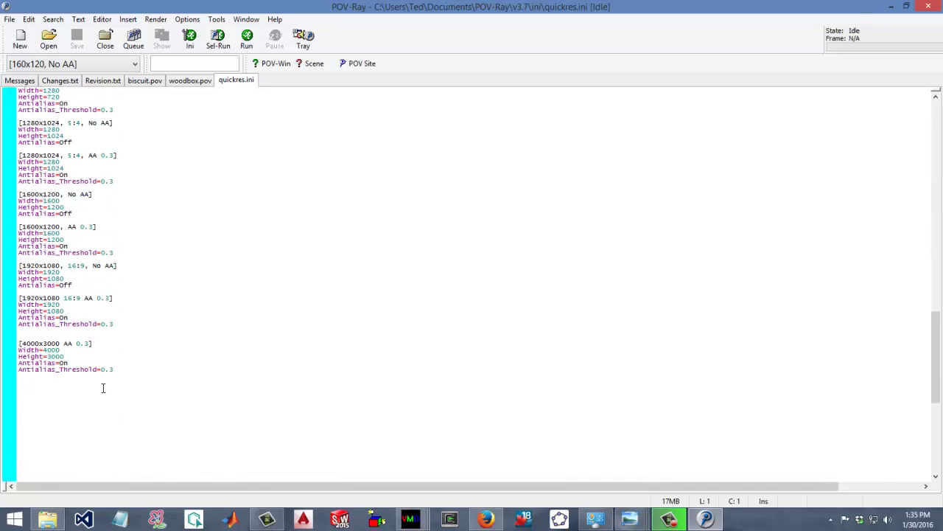
left_click_drag(103, 388, 3, 343)
left_click(122, 398)
Duplicate the 1920x1080 16:9 AA 0.3 preset block directly below the original in quickres.ini
left_click_drag(118, 324, 13, 300)
key("ctrl+c")
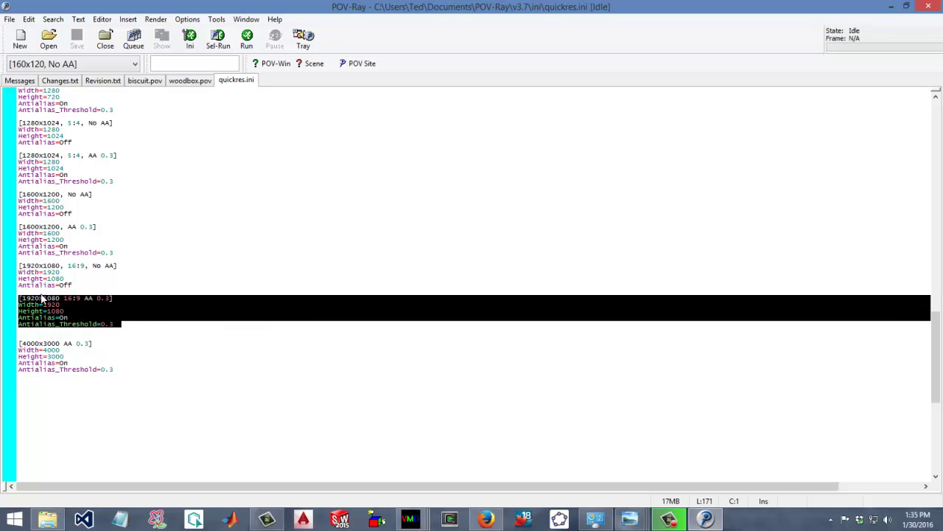
left_click_drag(147, 328, 147, 330)
left_click(131, 323)
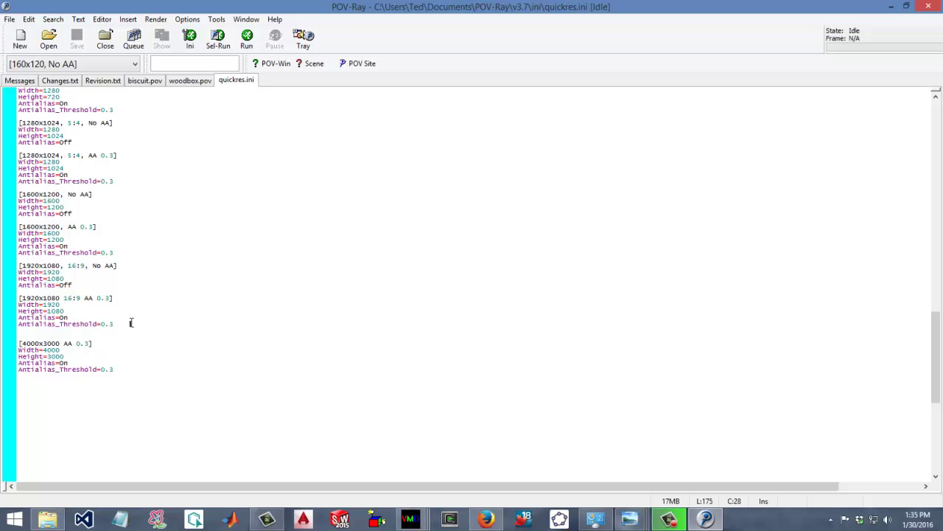
key("Return")
key("Return")
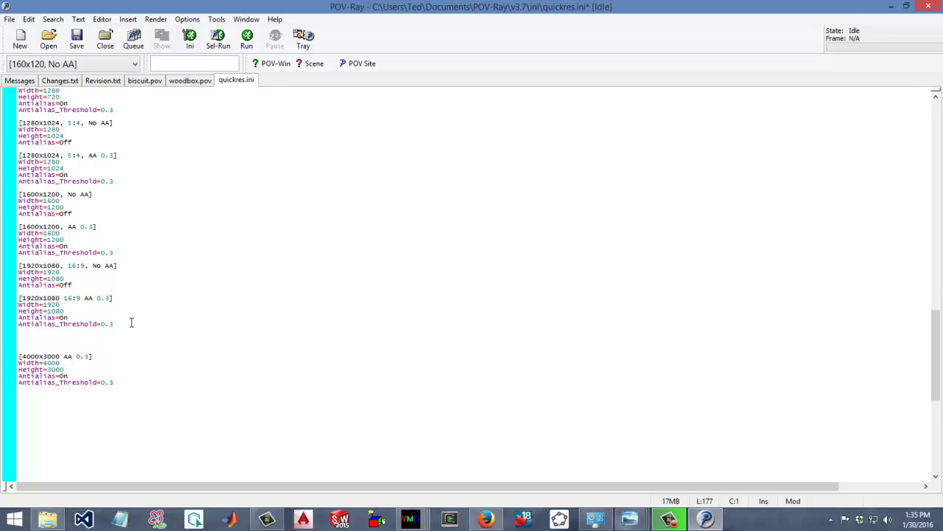
key("ctrl+v")
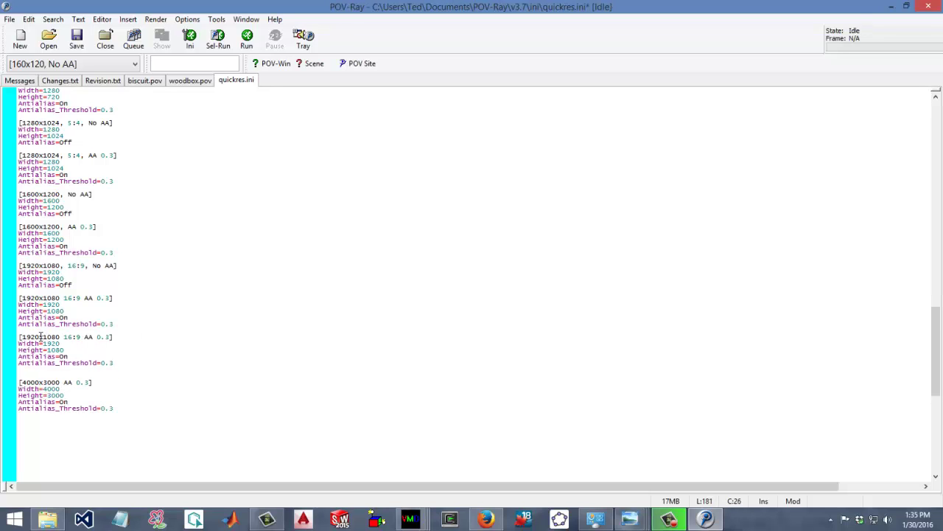
Rename the duplicated preset to 4000x3000 AA 0.3 and set its width to 4000 and height to 3000
left_click(40, 337)
key("BackSpace")
key("BackSpace")
key("BackSpace")
key("BackSpace")
type("4000")
key("BackSpace")
key("BackSpace")
key("BackSpace")
key("BackSpace")
type("3000")
key("BackSpace")
key("BackSpace")
key("BackSpace")
type("400")
key("BackSpace")
key("BackSpace")
key("BackSpace")
Delete the newly added duplicate 4000x3000 preset block and save quickres.ini
left_click_drag(133, 365, 14, 339)
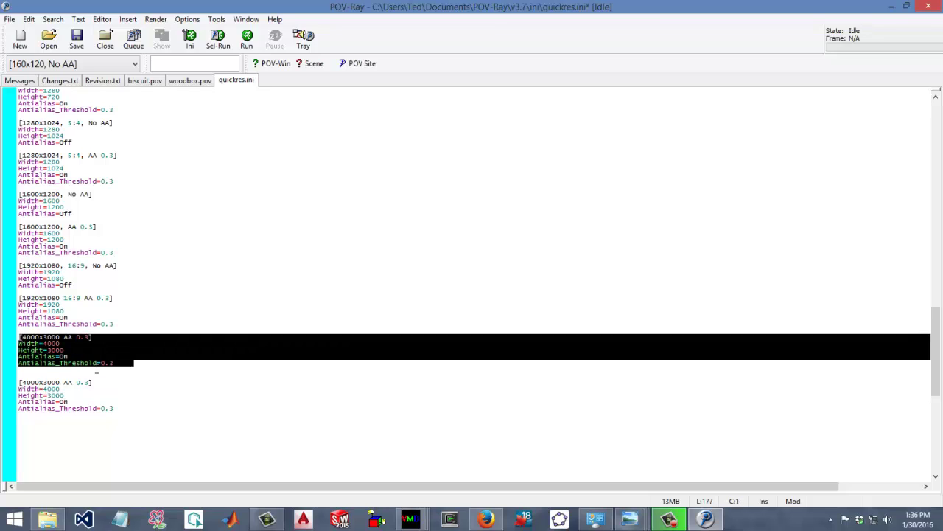
key("BackSpace")
key("BackSpace")
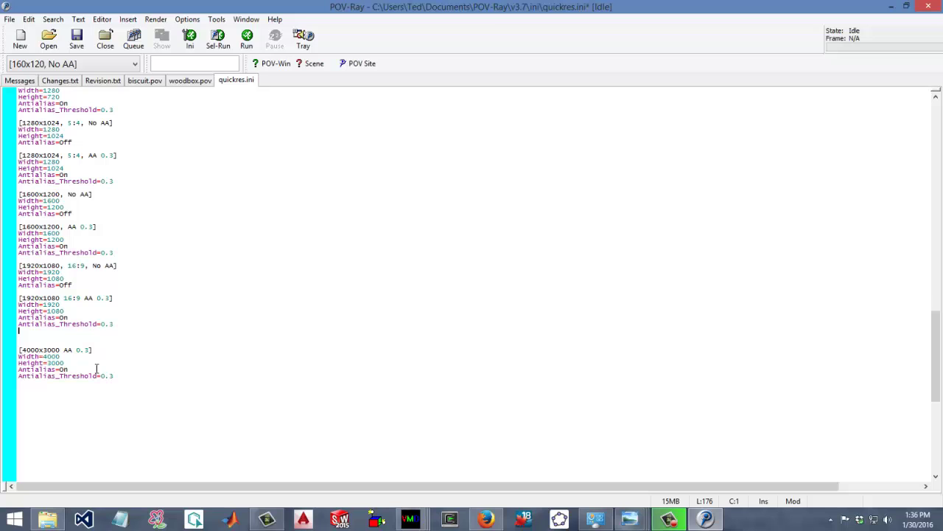
left_click(78, 44)
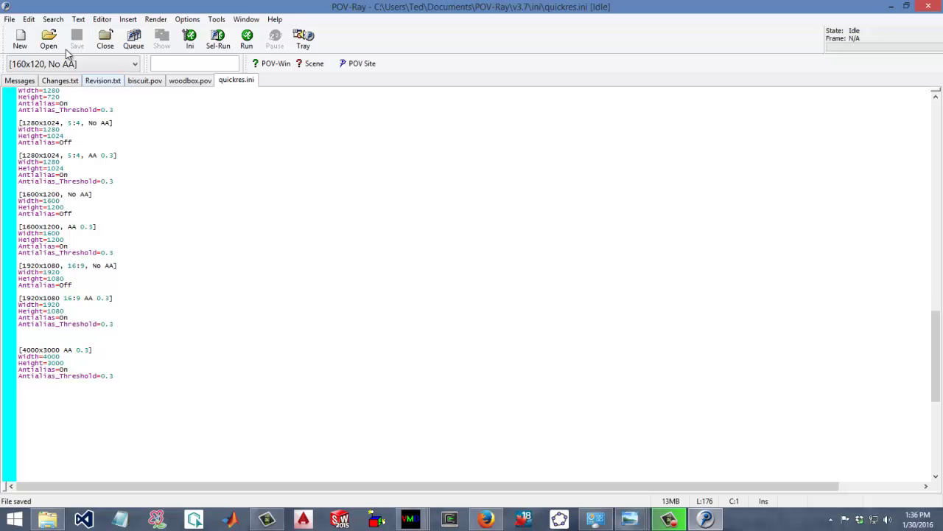
Choose the 4000x3000 AA 0.3 resolution preset, restart POV-Ray, and confirm the same preset is selected
left_click(125, 64)
scroll(74, 310, "down", 1)
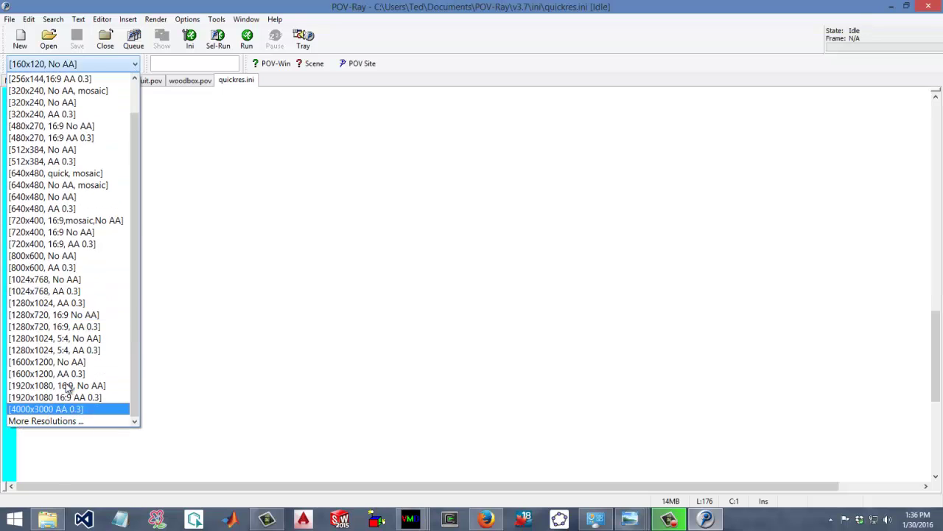
left_click(56, 409)
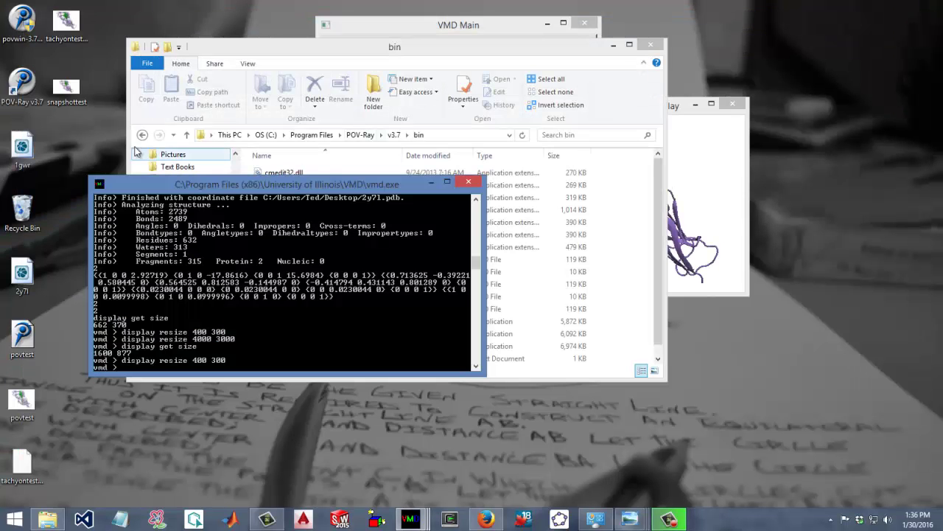
left_click(33, 86)
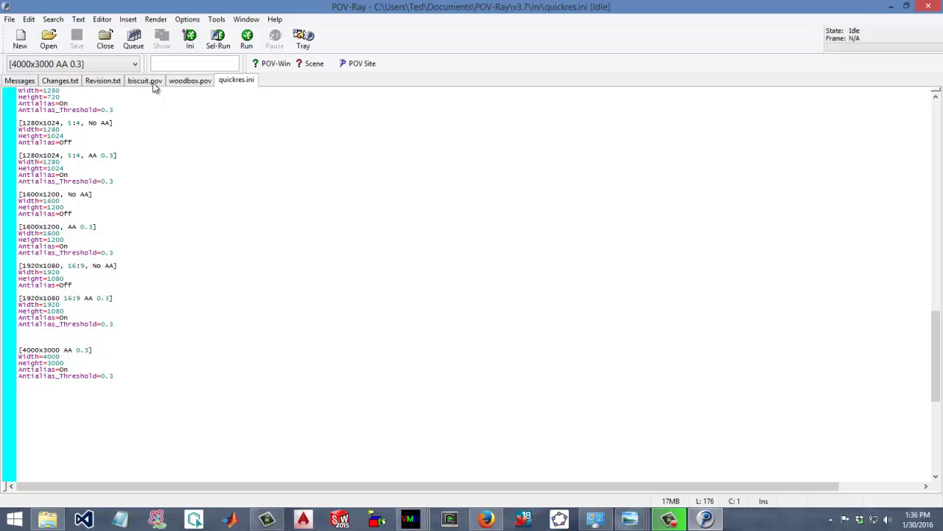
left_click(134, 64)
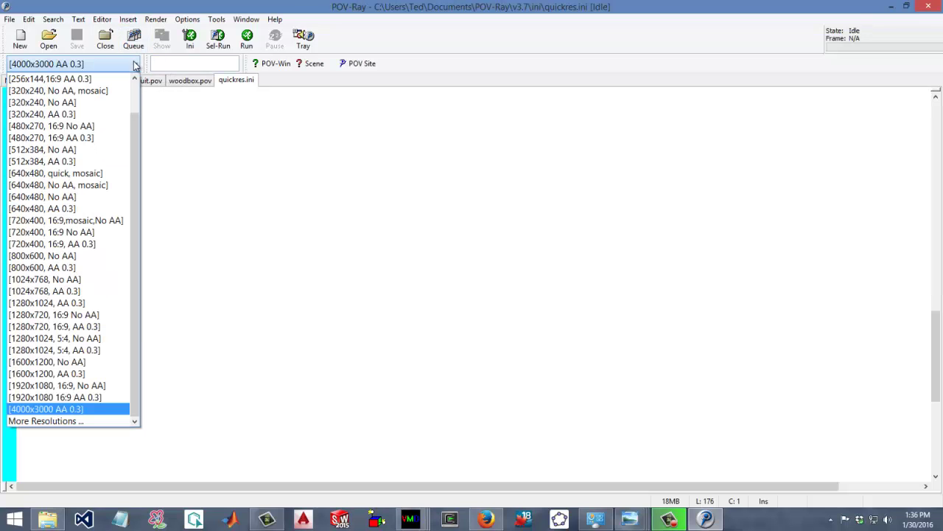
left_click(72, 409)
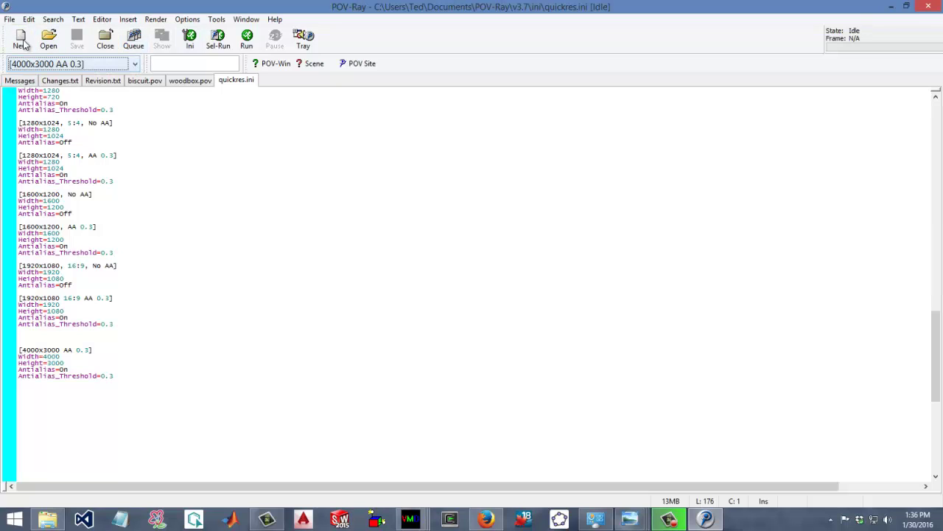
Open the povtest scene file from the Desktop folder in POV-Ray
left_click(9, 19)
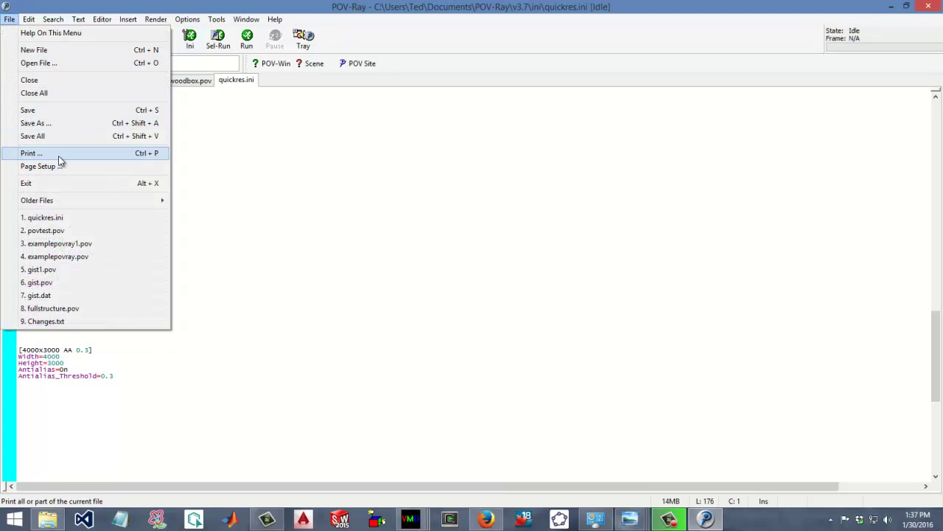
left_click(56, 63)
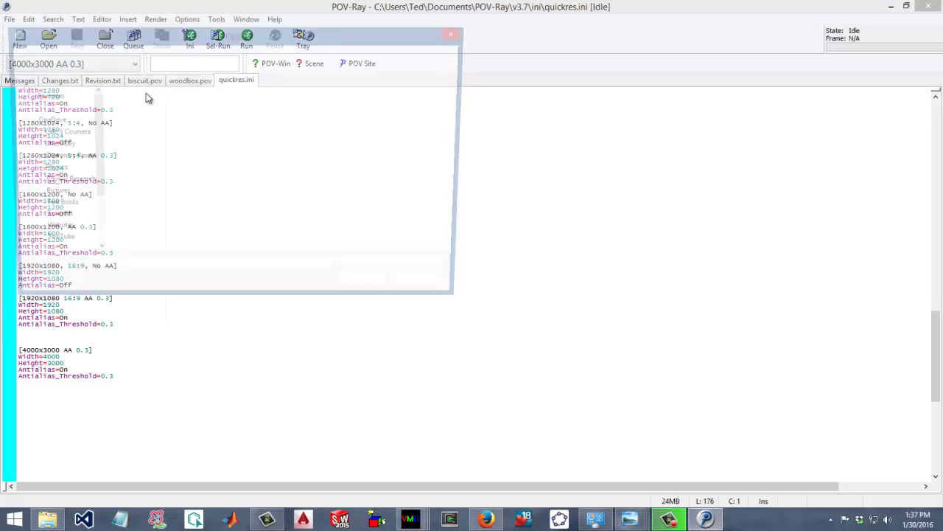
left_click_drag(91, 141, 93, 206)
left_click(65, 204)
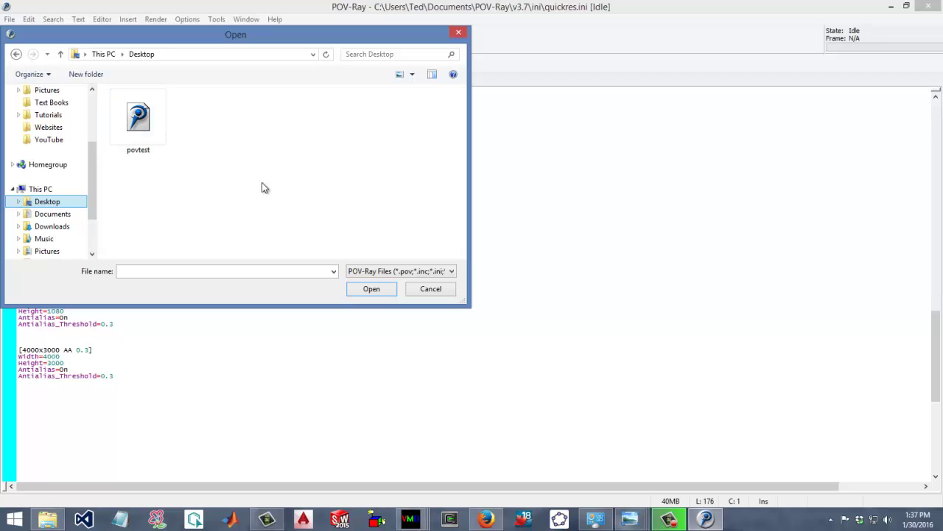
left_click(146, 123)
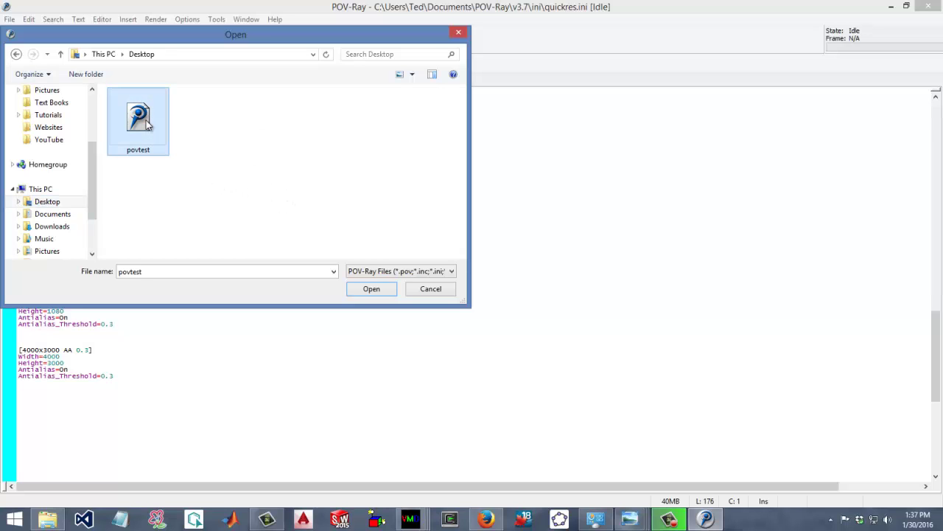
left_click(372, 289)
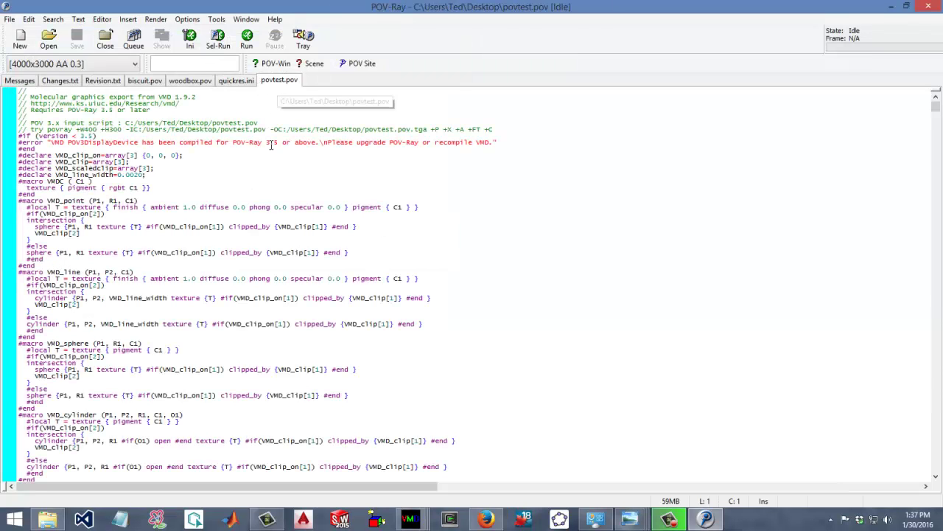
Look through the povtest.pov code from the macros to the axes geometry and back to its header, and close POV-Ray
scroll(288, 252, "down", 20)
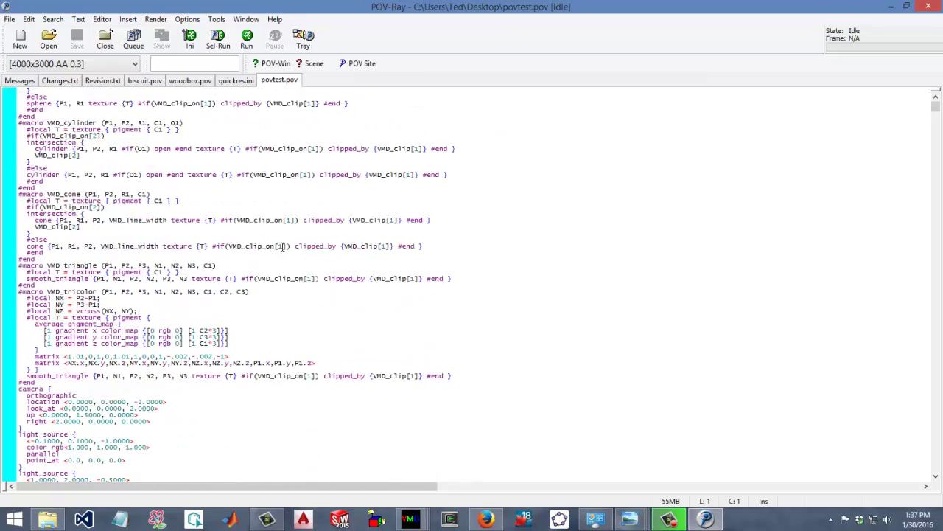
scroll(282, 245, "down", 5)
scroll(282, 246, "up", 8)
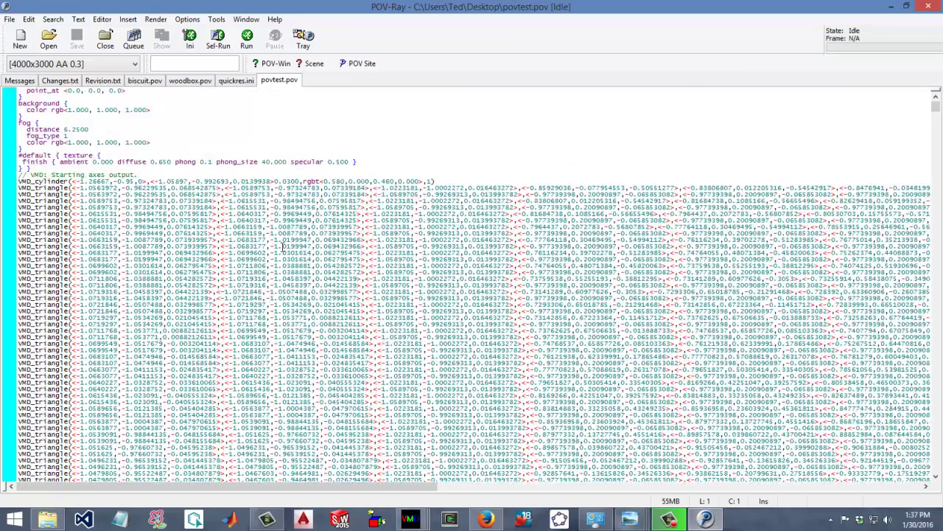
scroll(283, 246, "up", 20)
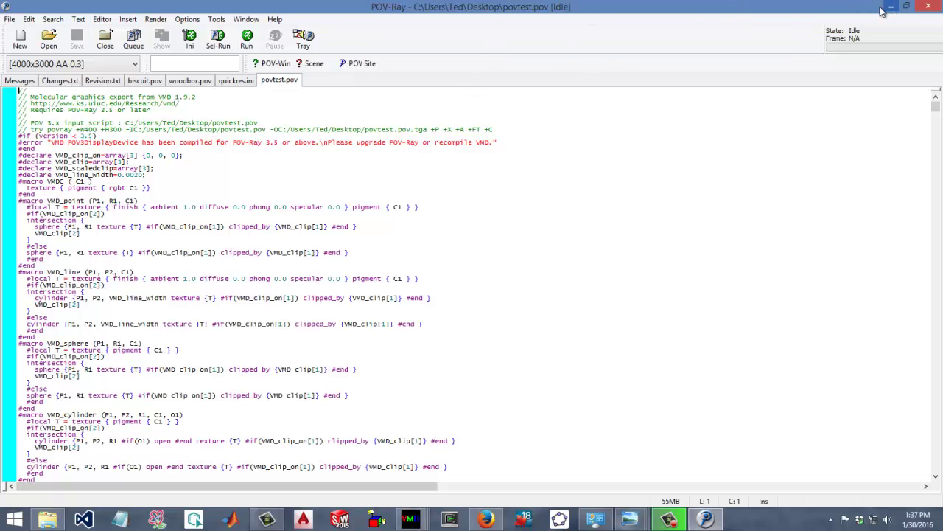
left_click(927, 6)
left_click(66, 379)
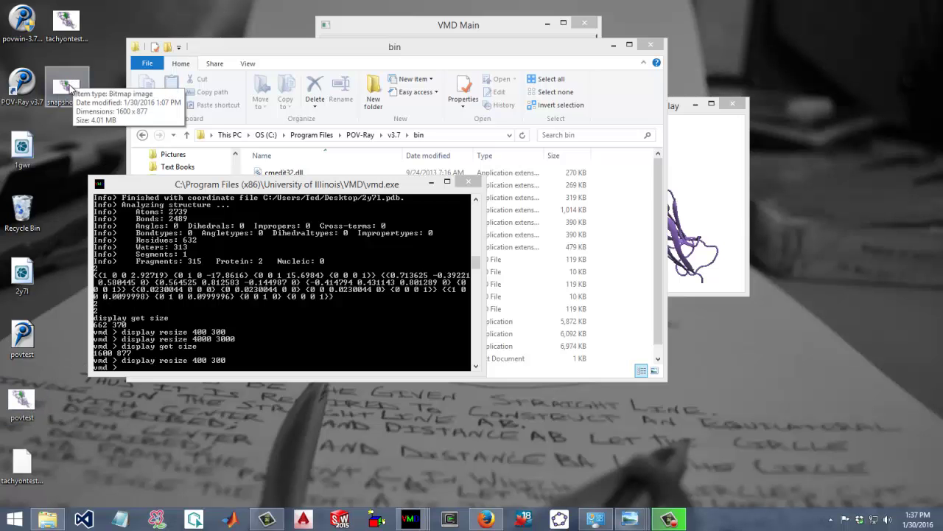
Open the snapshottest image from the desktop and compare it with the povtest and tachyontest.dat renders in Windows Photo Viewer
double_click(70, 87)
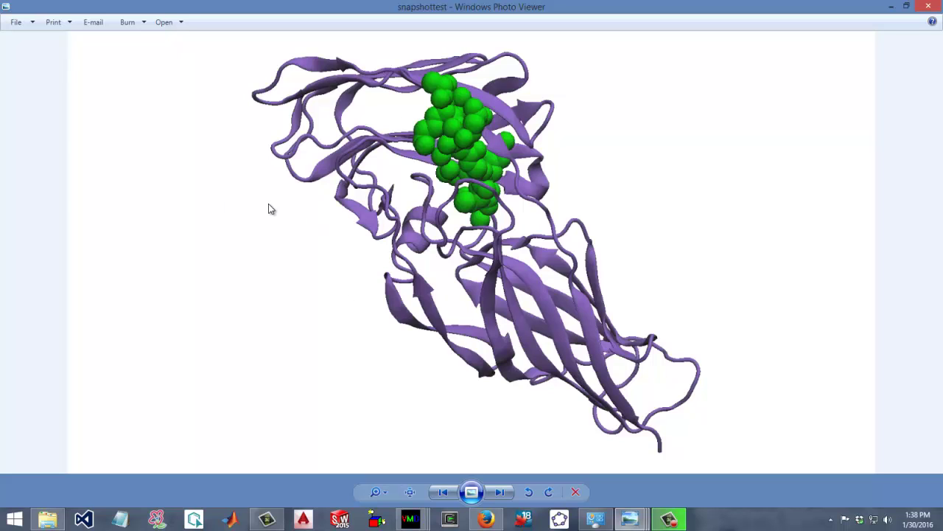
key("Left")
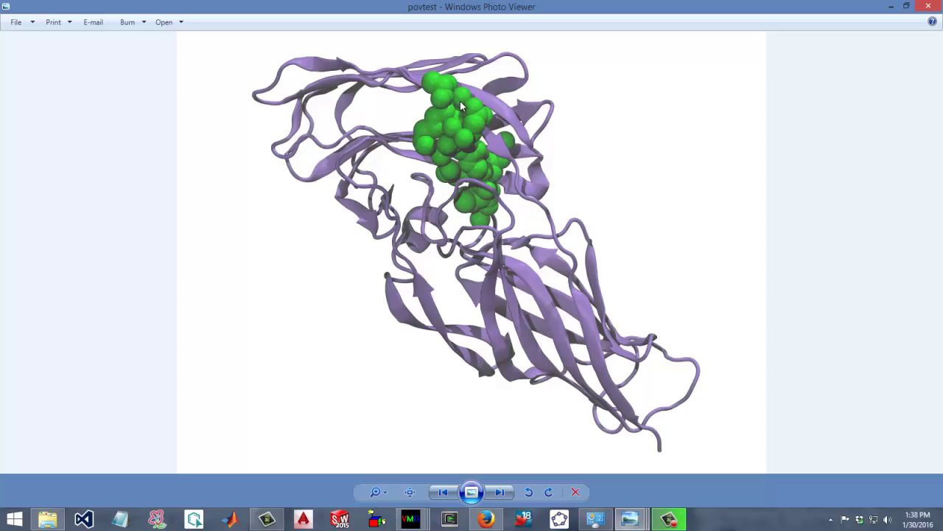
key("Right")
key("Left")
key("Right")
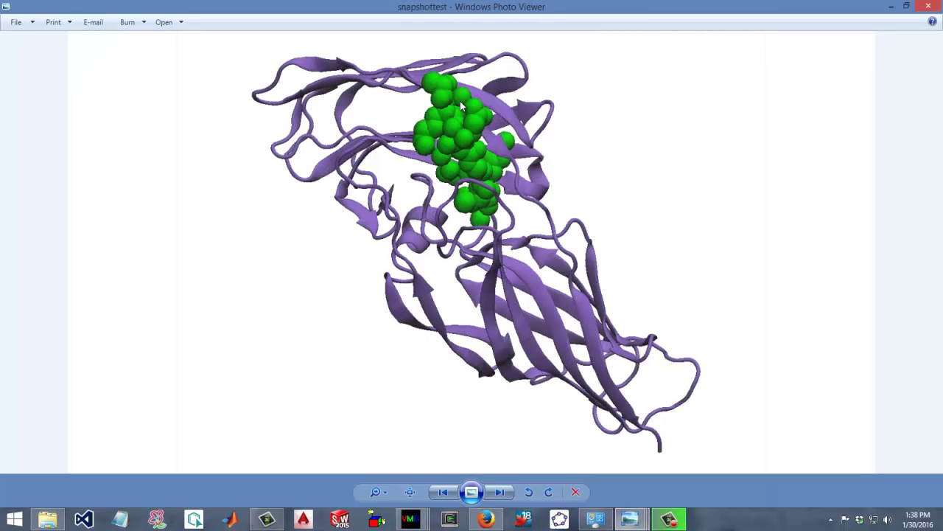
key("Left")
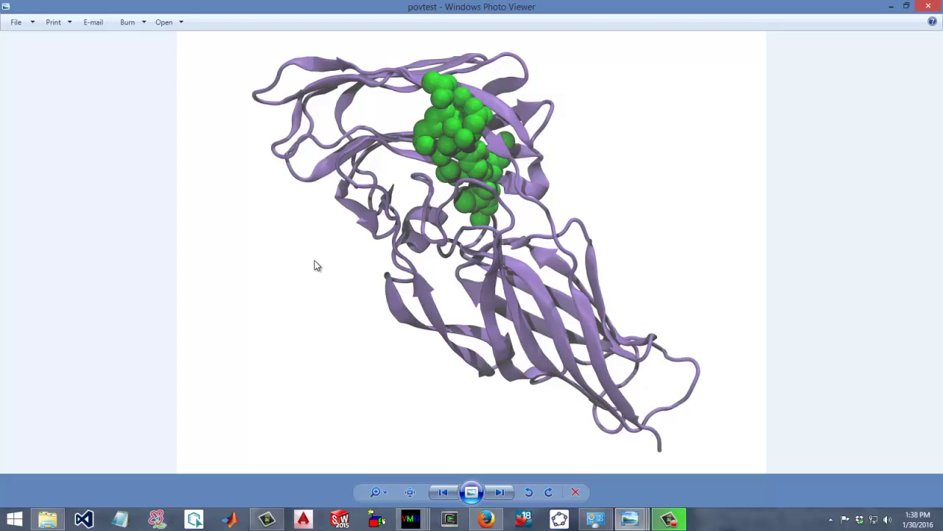
key("Right")
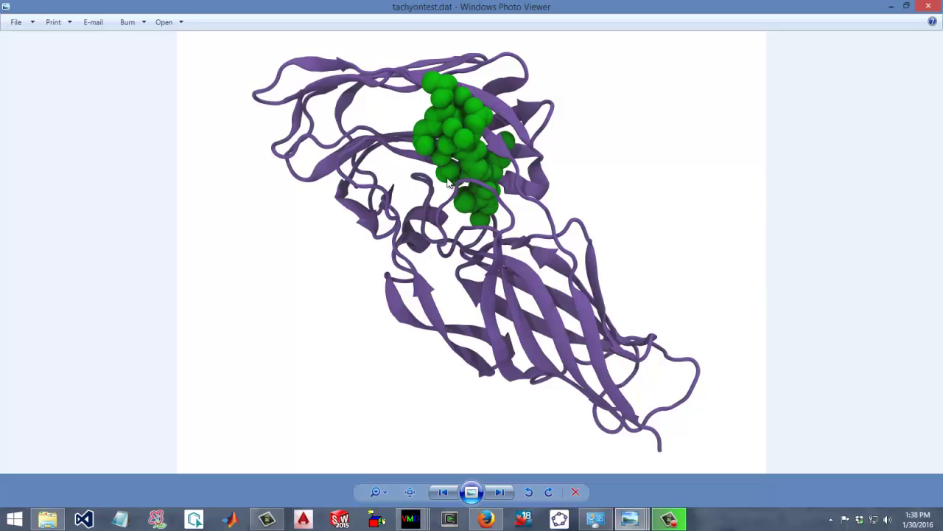
key("Left")
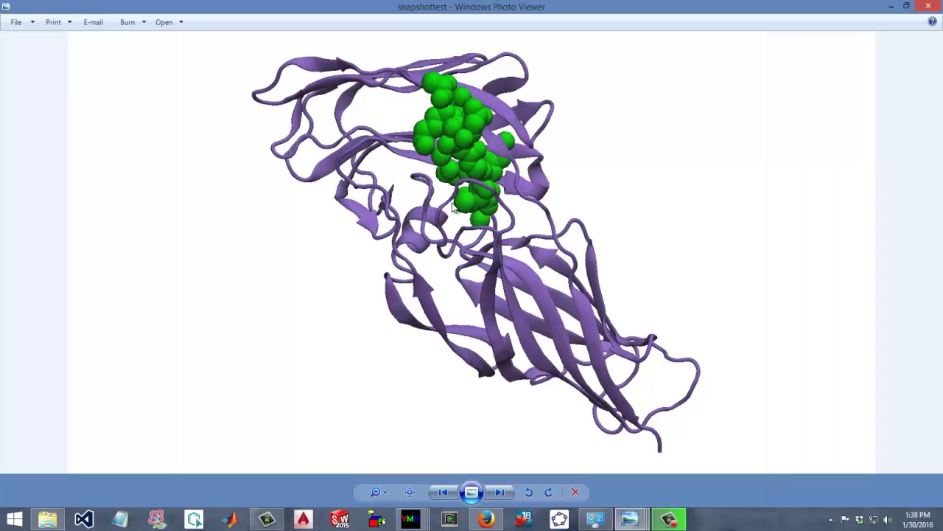
key("Left")
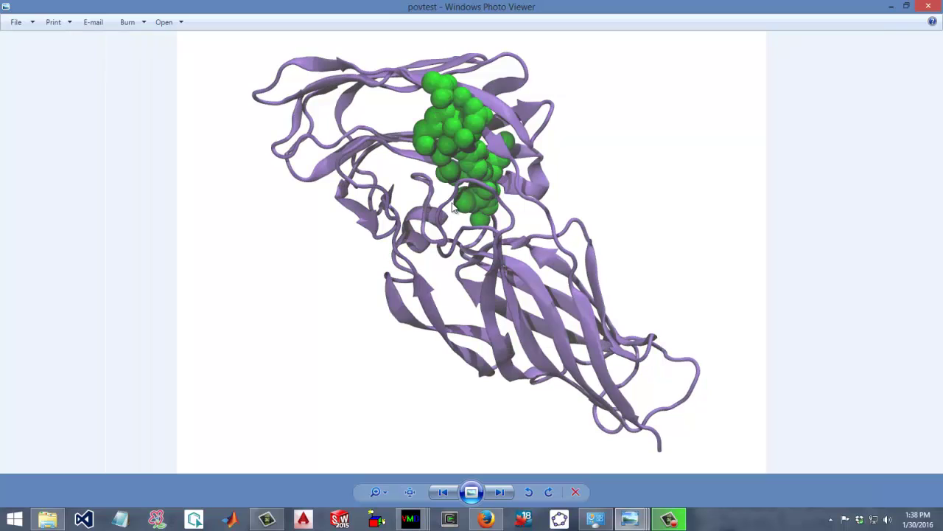
key("Left")
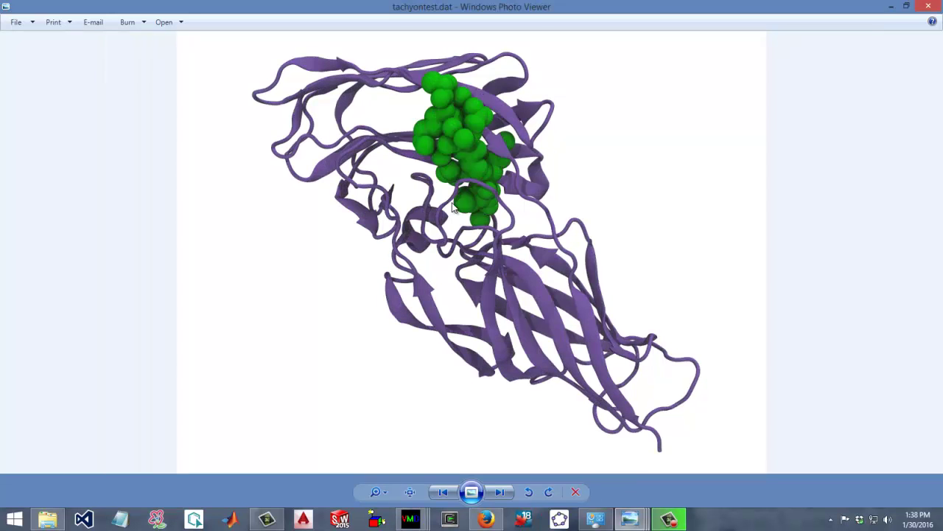